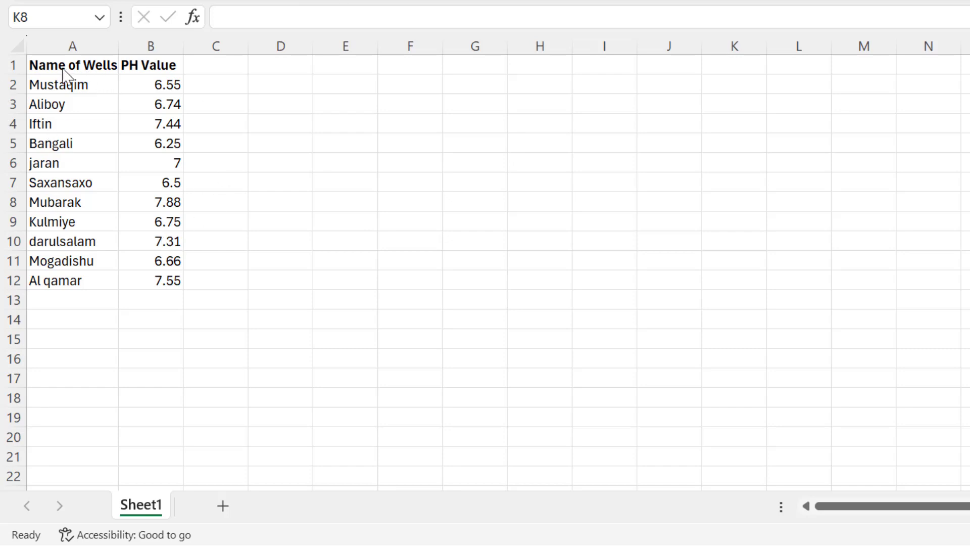
- Insert a 2-D clustered column chart of the 11 wells' pH values from the table
left_click_drag(64, 67, 69, 282)
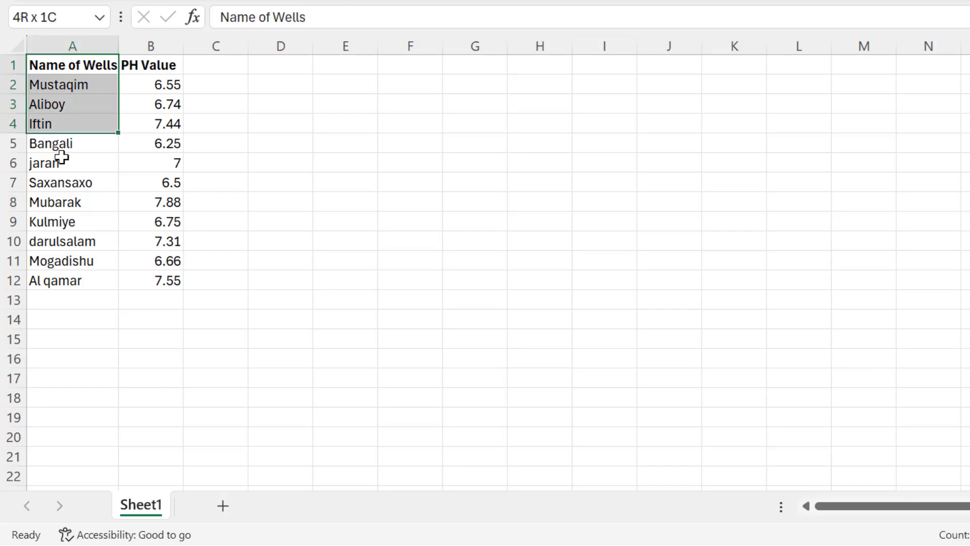
left_click_drag(154, 65, 167, 286)
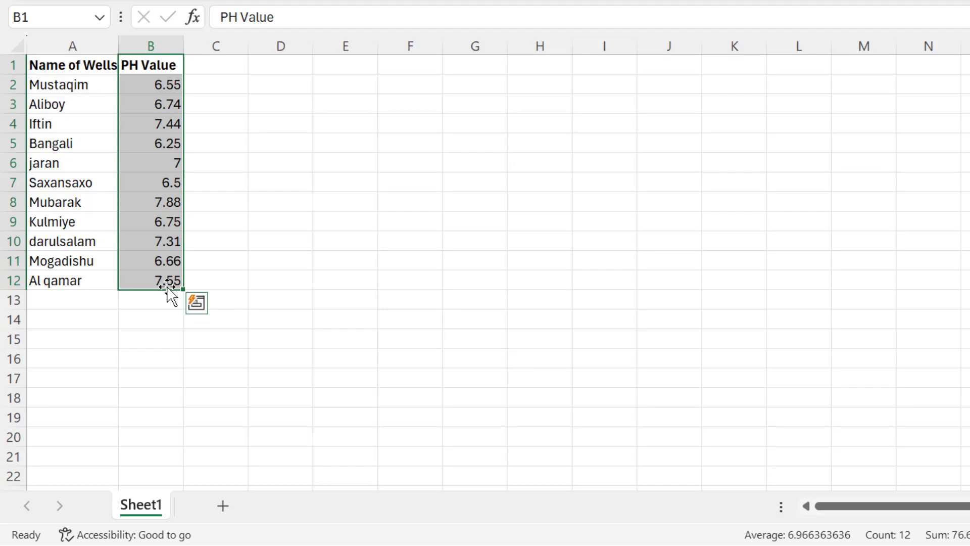
left_click(207, 210)
left_click(57, 106)
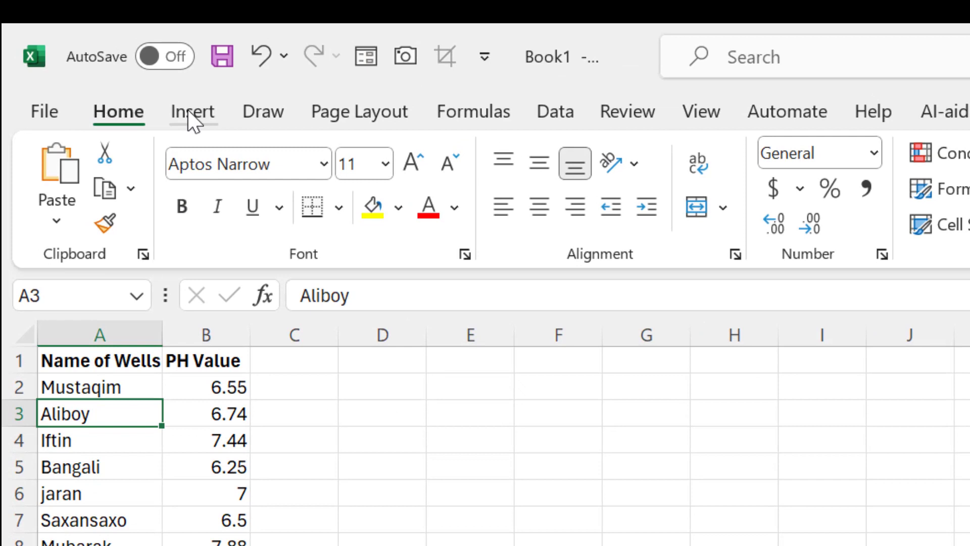
left_click(191, 112)
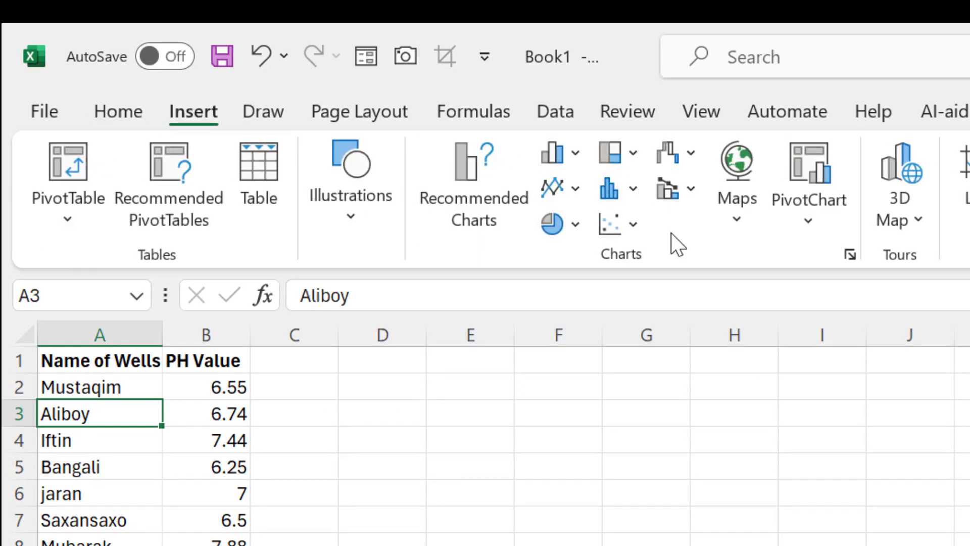
left_click(565, 158)
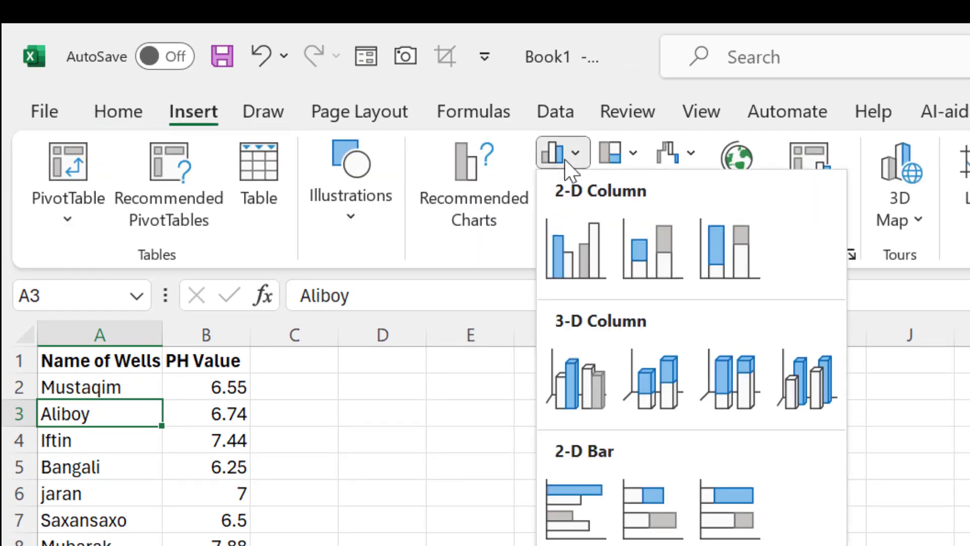
left_click(591, 262)
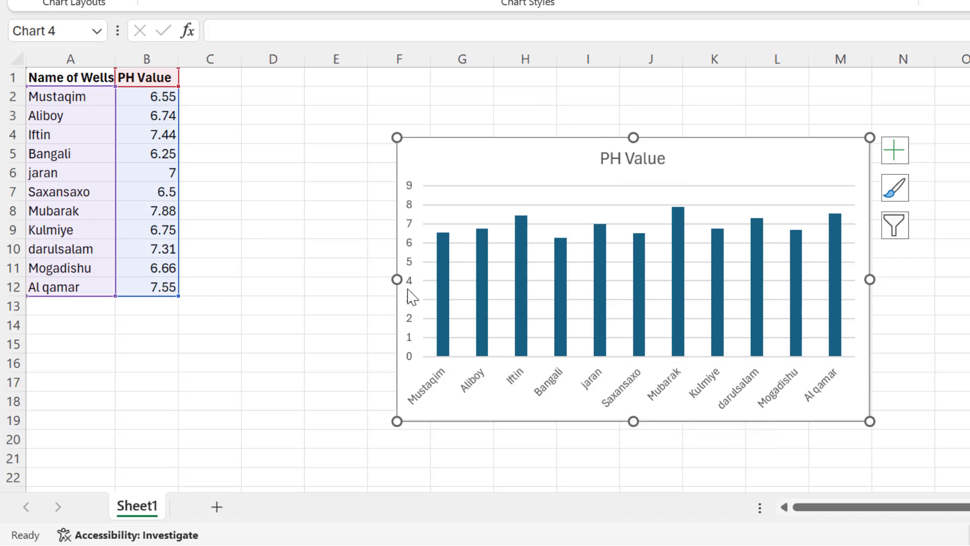
- Add axis titles to the chart and rename the horizontal one to 'Wells'
left_click(896, 151)
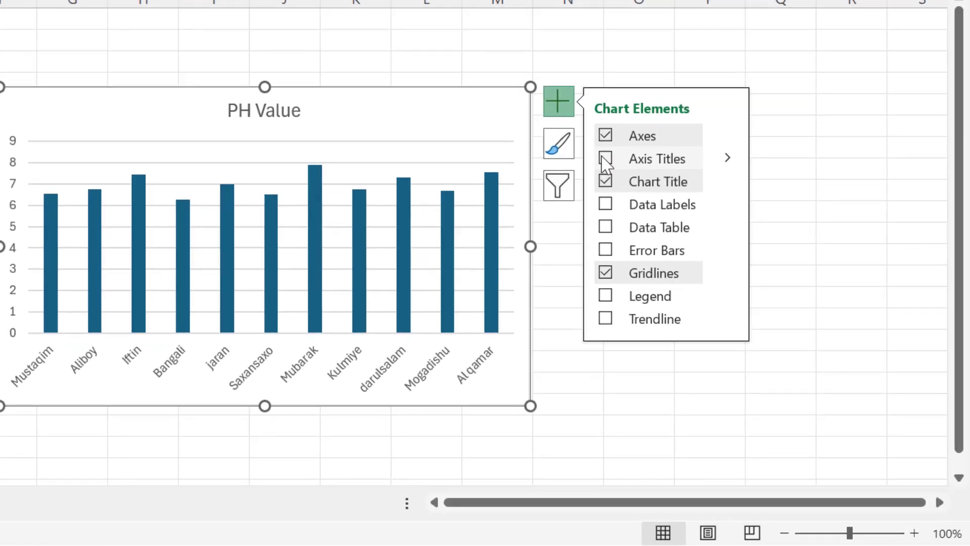
left_click(605, 159)
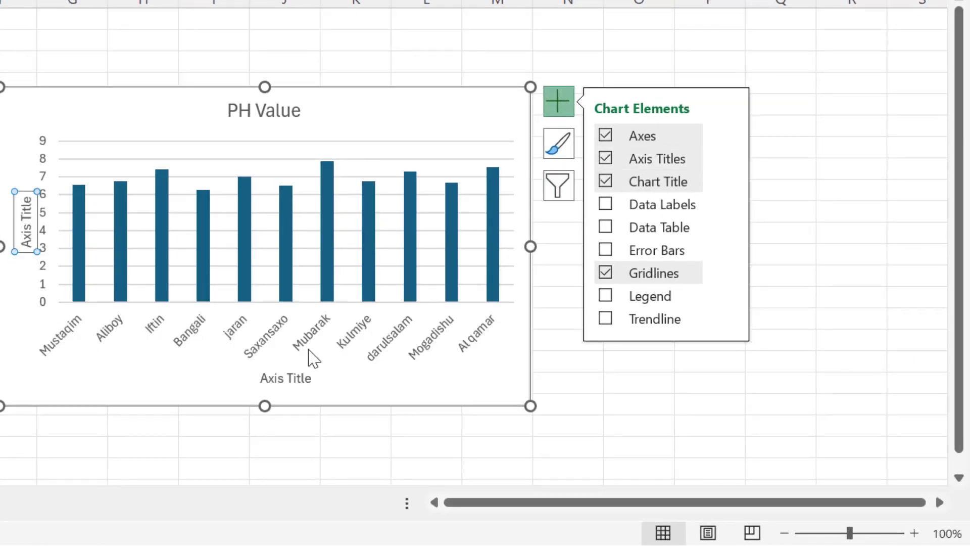
left_click(286, 374)
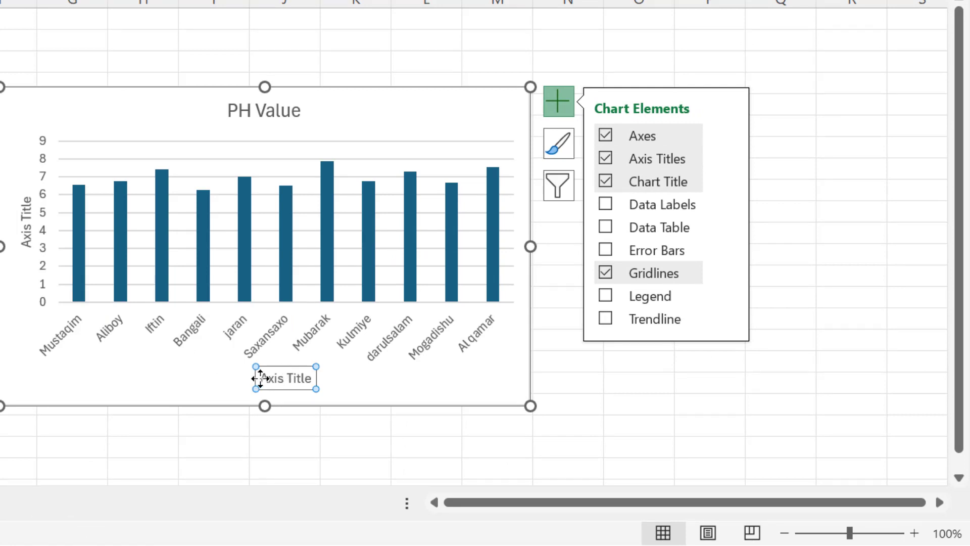
left_click(259, 378)
left_click_drag(261, 378, 312, 378)
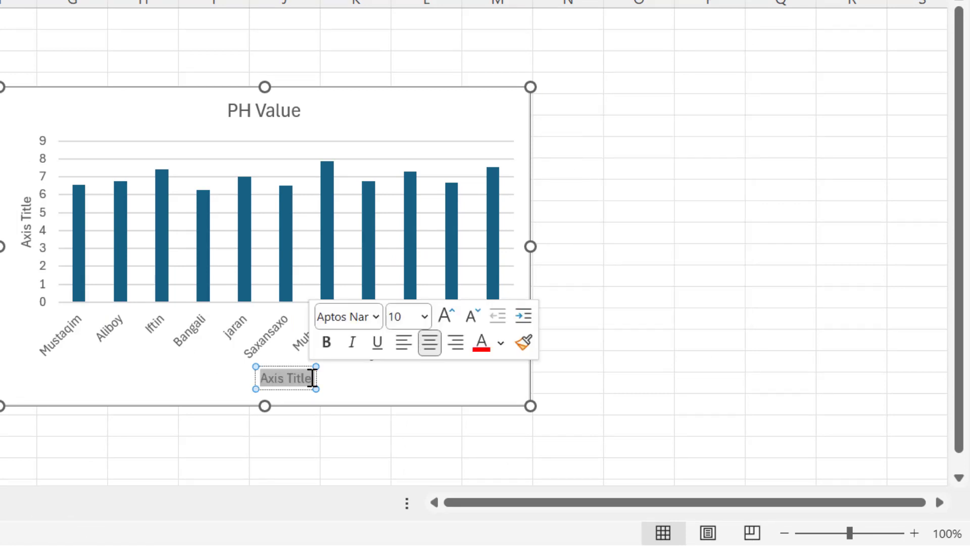
type("Wells")
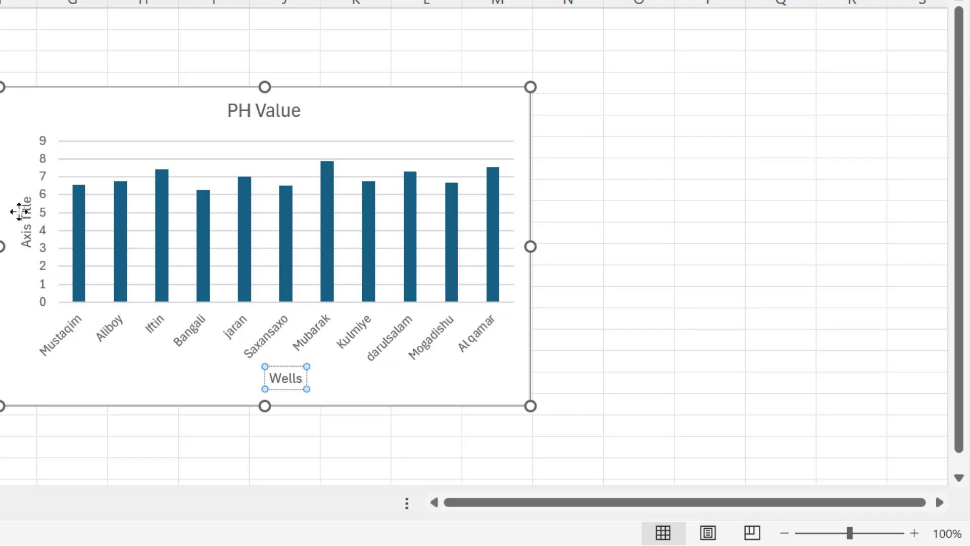
- Rename the vertical axis title to 'PH Value' and close the Format pane
double_click(19, 211)
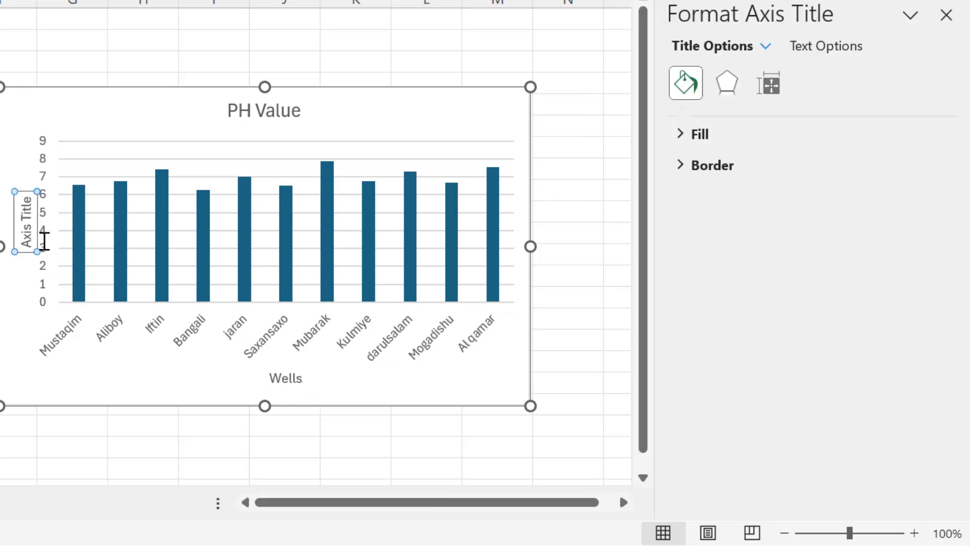
type("P")
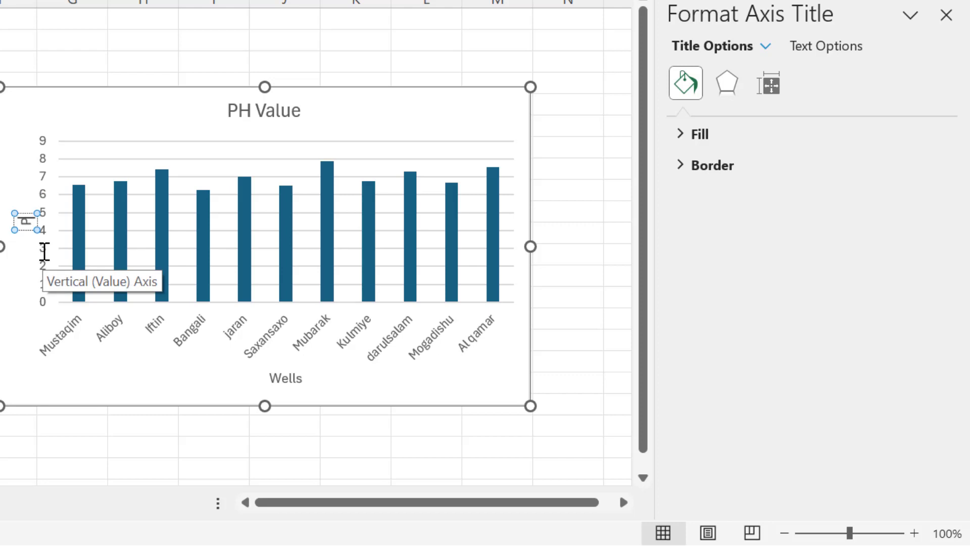
type("H Value")
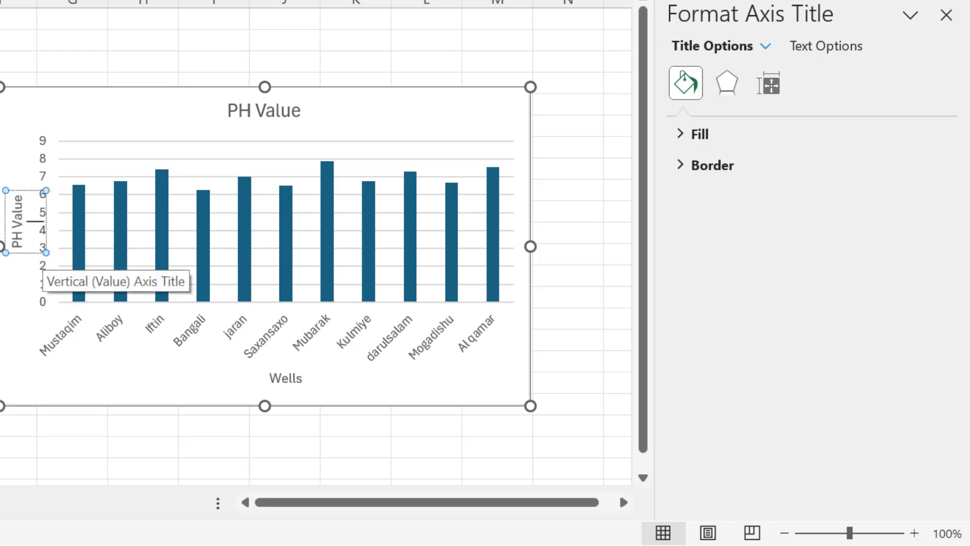
key("Escape")
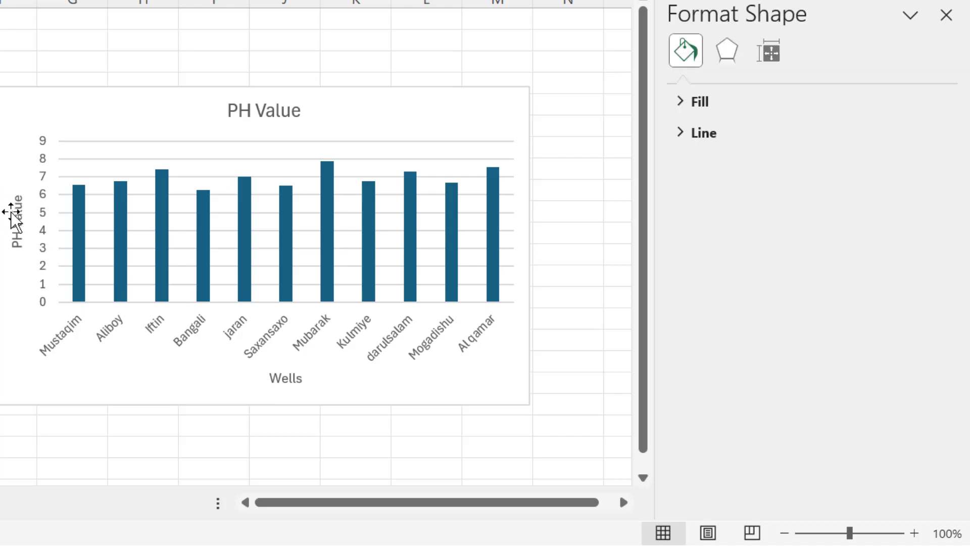
left_click(13, 210)
key("Escape")
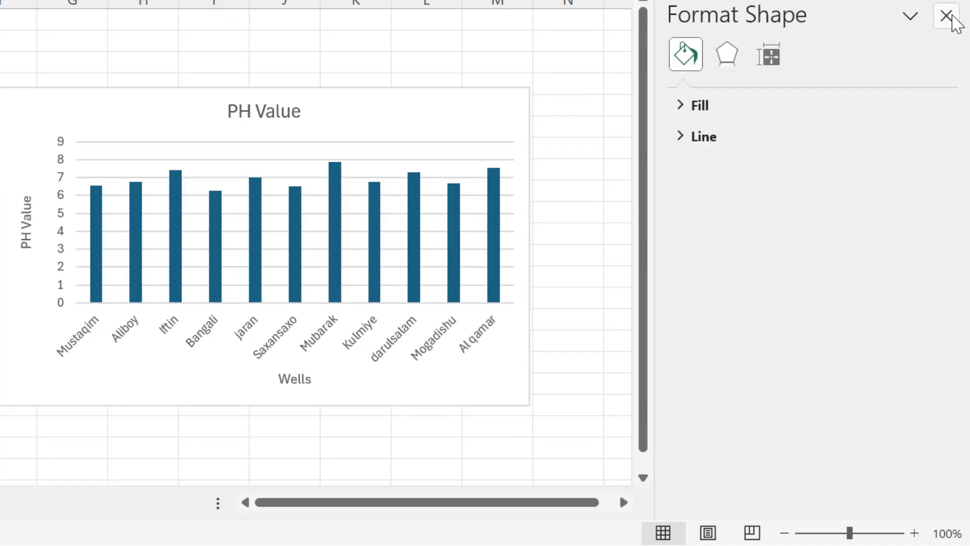
left_click(947, 17)
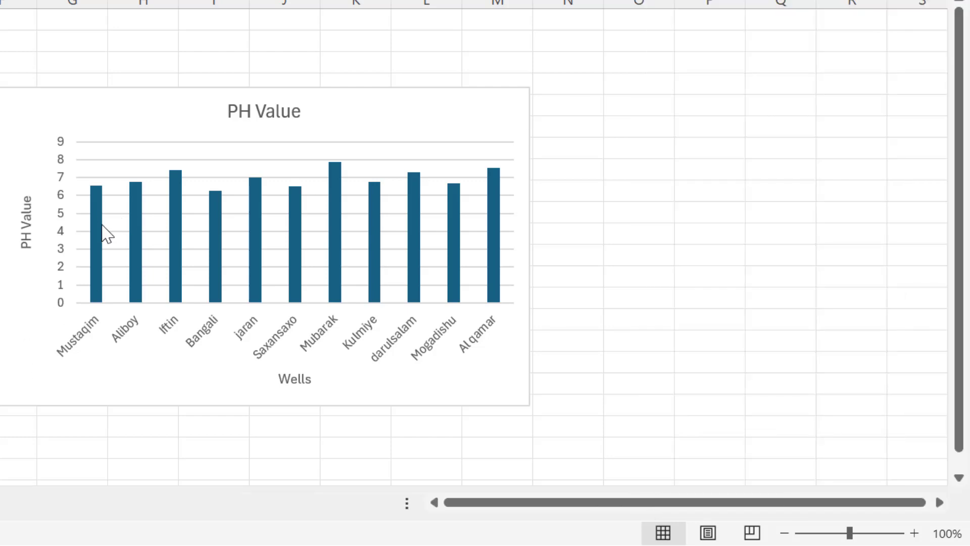
- Fill the chart's whole column series with yellow
left_click(100, 245)
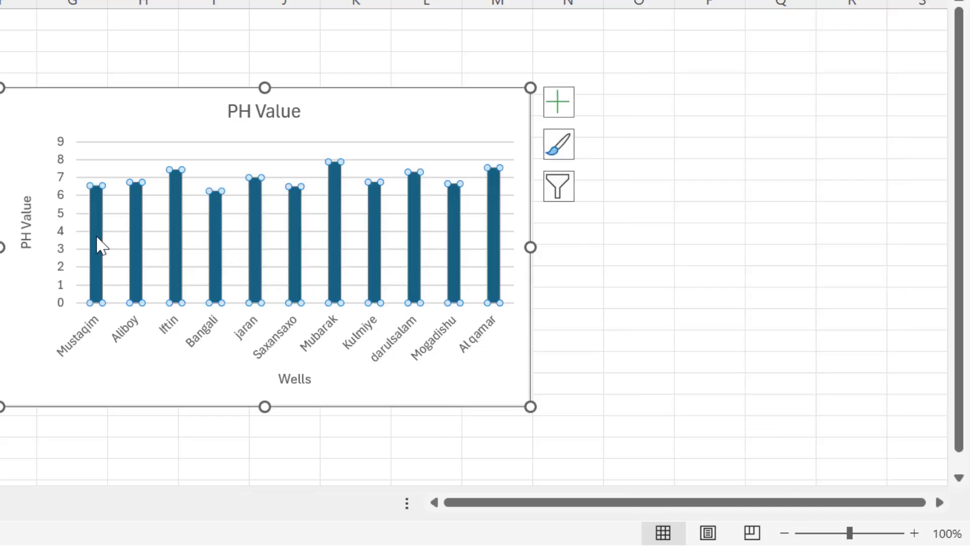
right_click(100, 245)
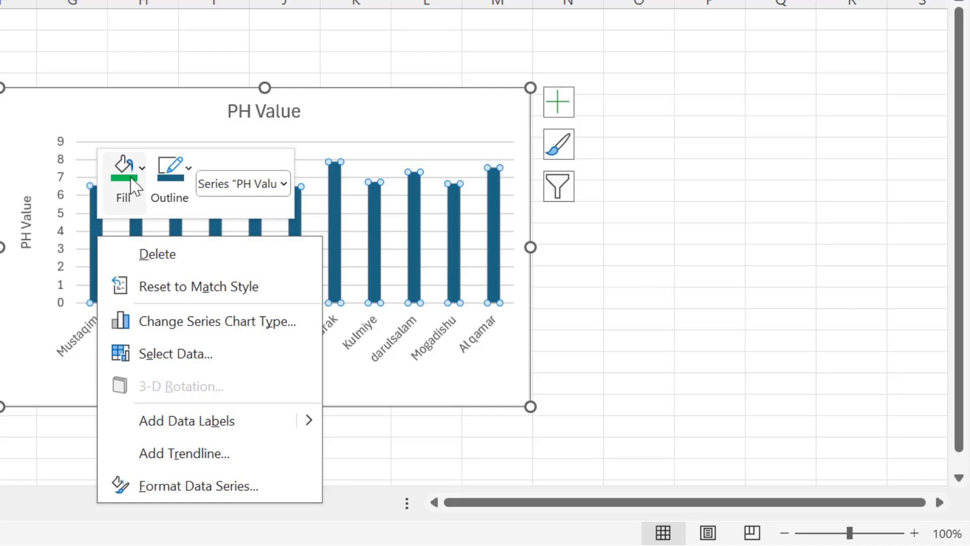
left_click(133, 188)
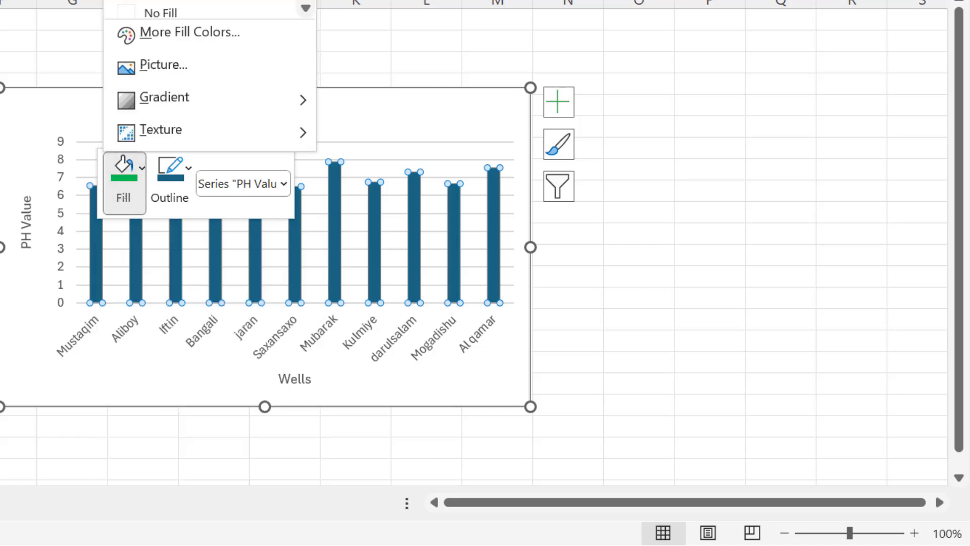
left_click(147, 9)
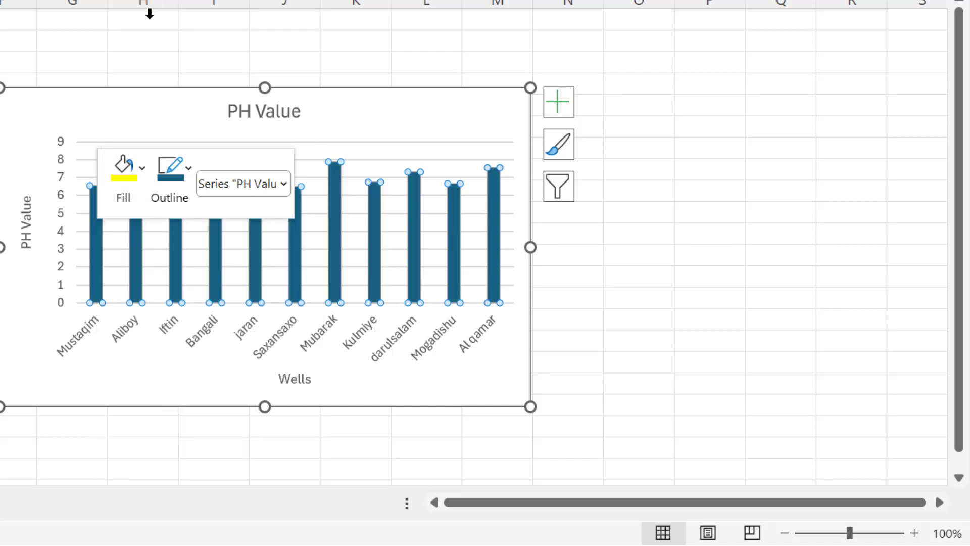
- Colour the Aliboy bar green and the Iftin bar light blue
left_click(141, 269)
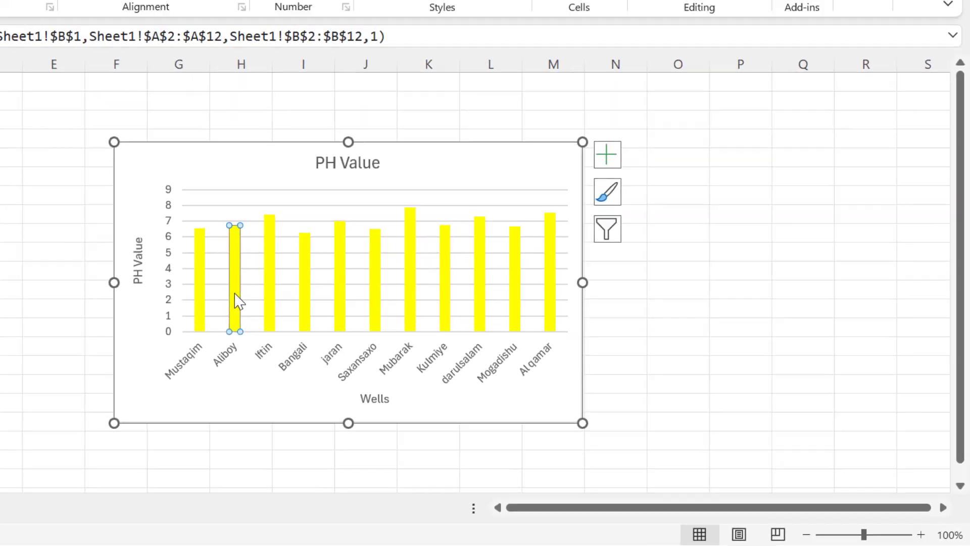
right_click(140, 262)
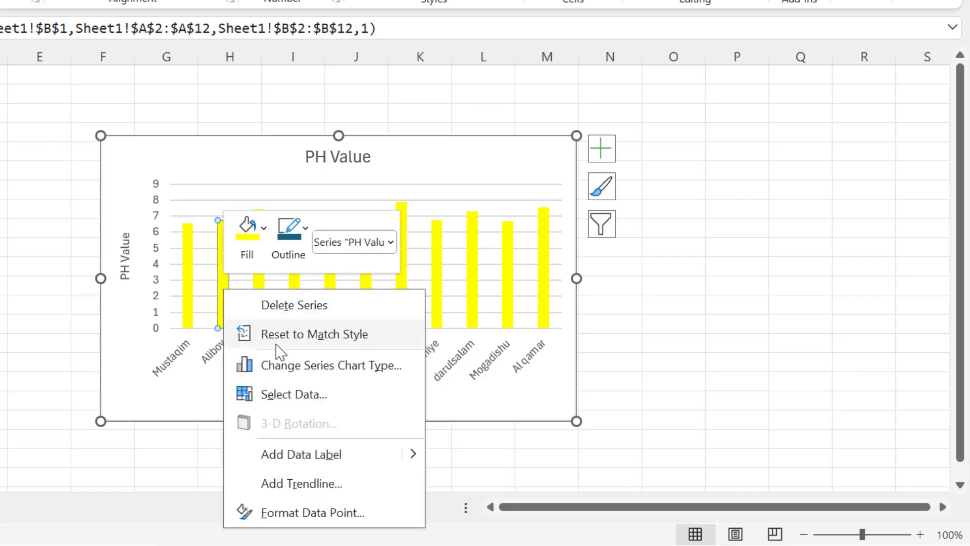
left_click(247, 233)
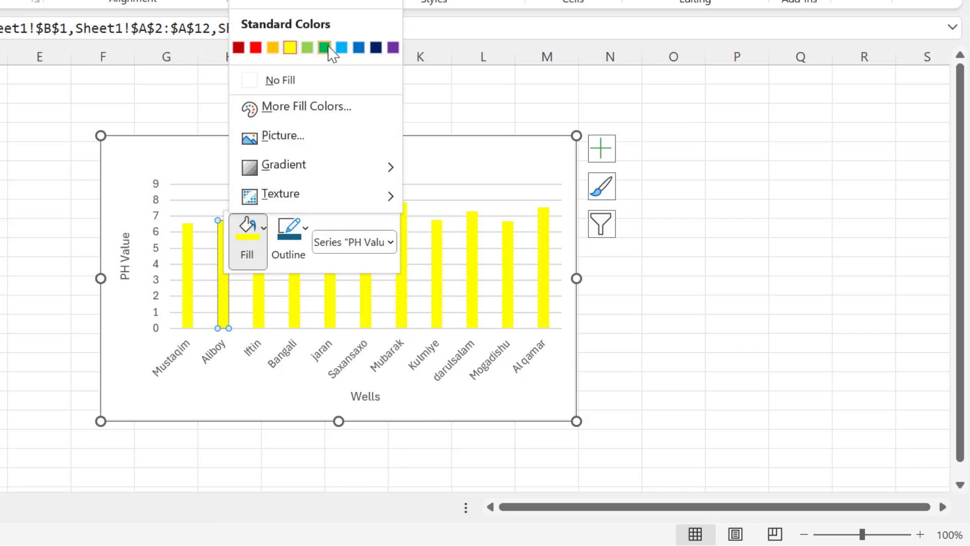
left_click(326, 48)
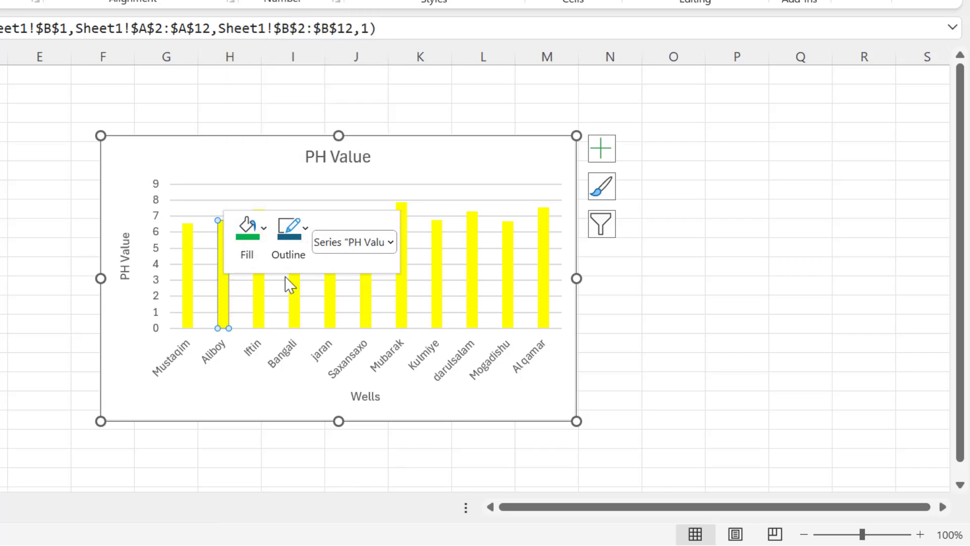
left_click(259, 292)
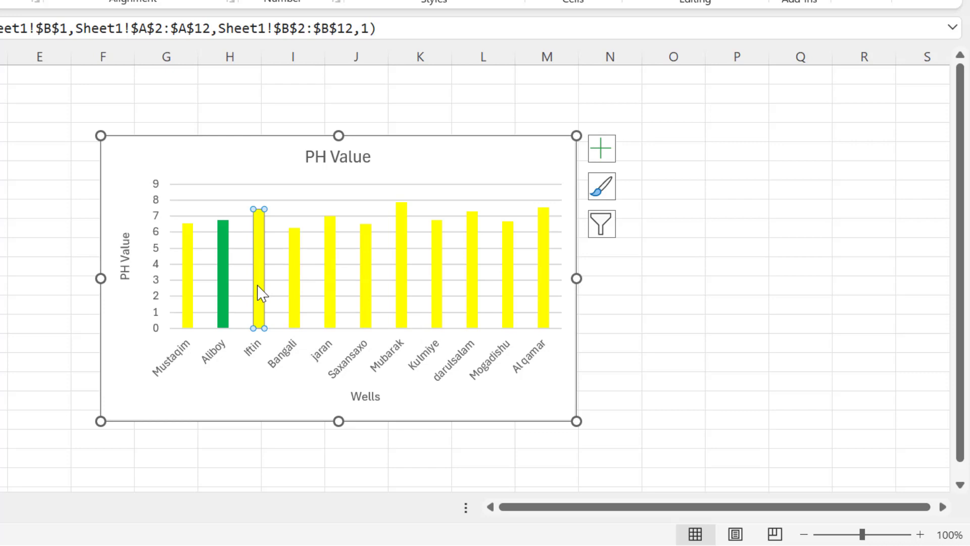
right_click(259, 292)
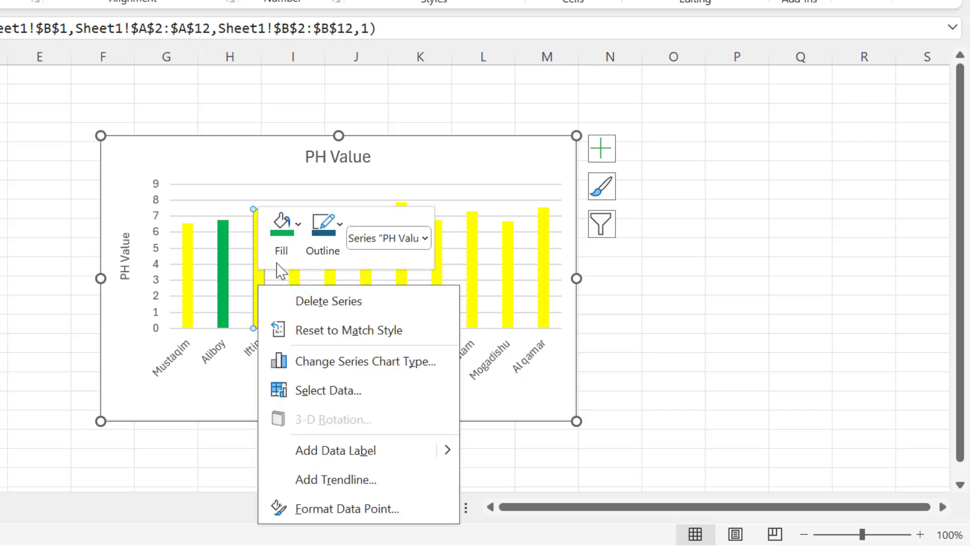
left_click(297, 227)
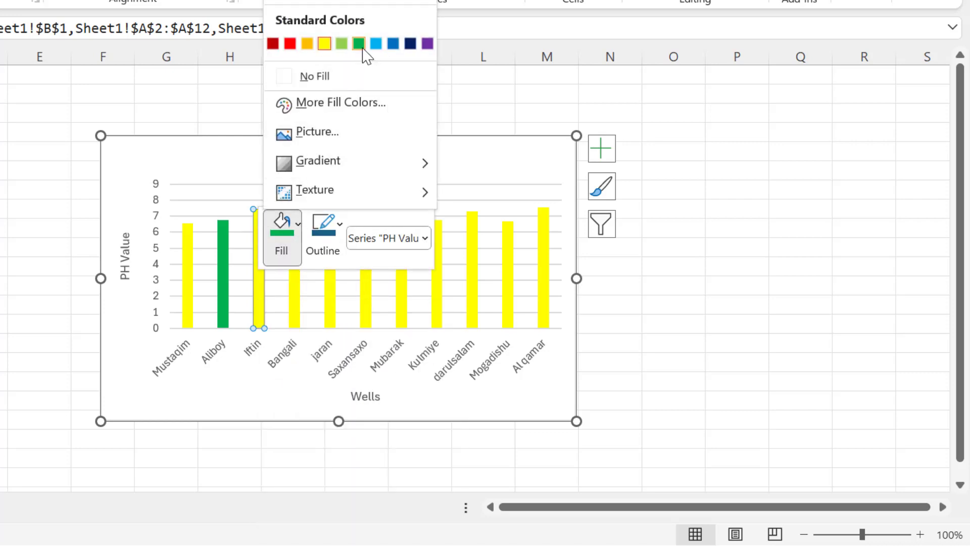
left_click(360, 46)
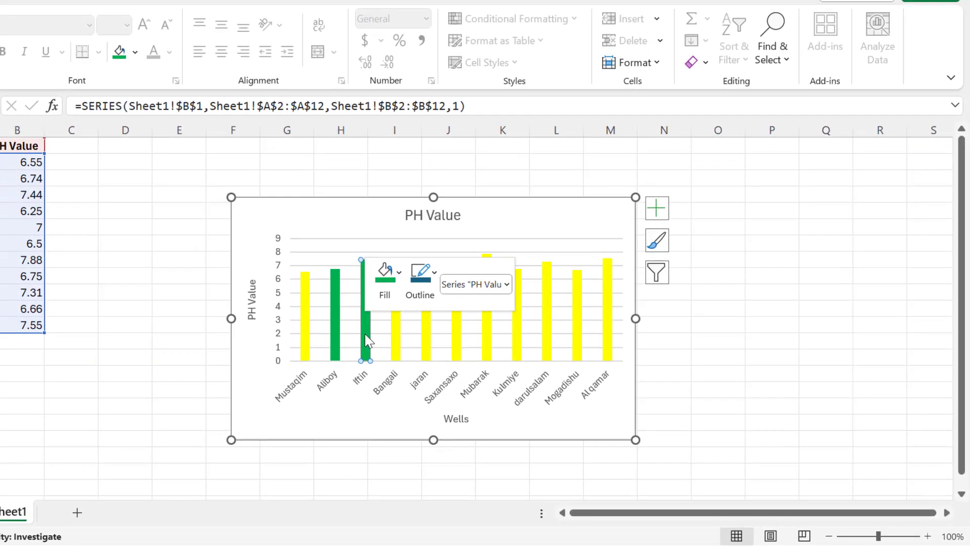
right_click(368, 340)
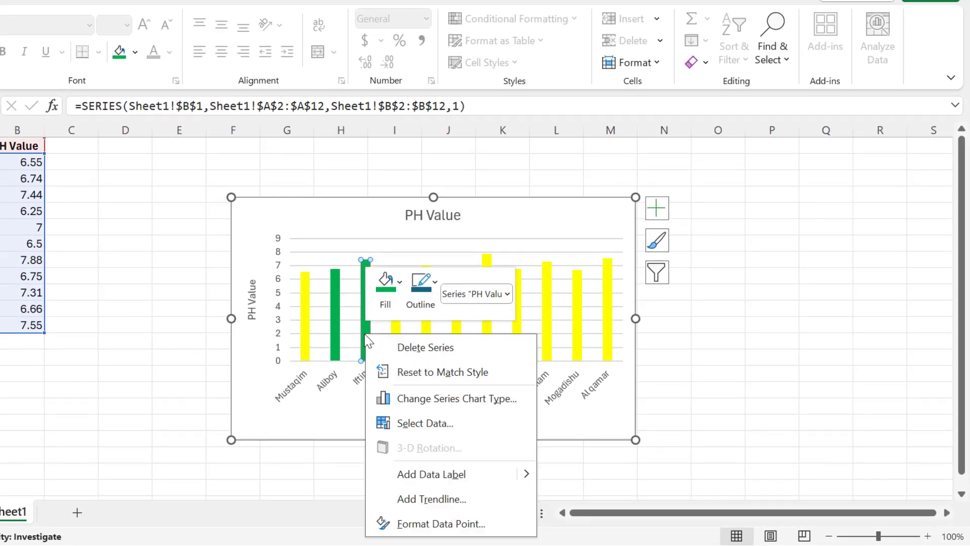
left_click(400, 283)
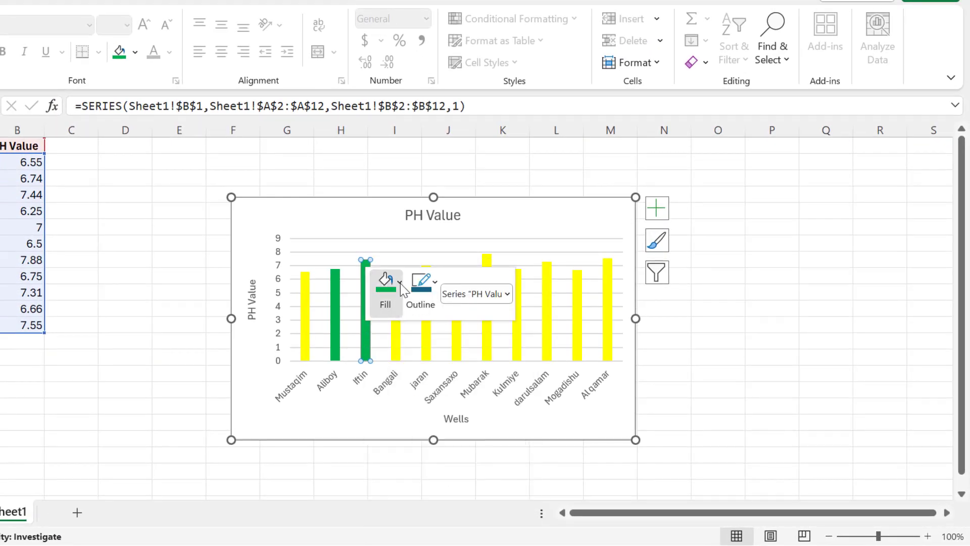
left_click(400, 283)
key("Escape")
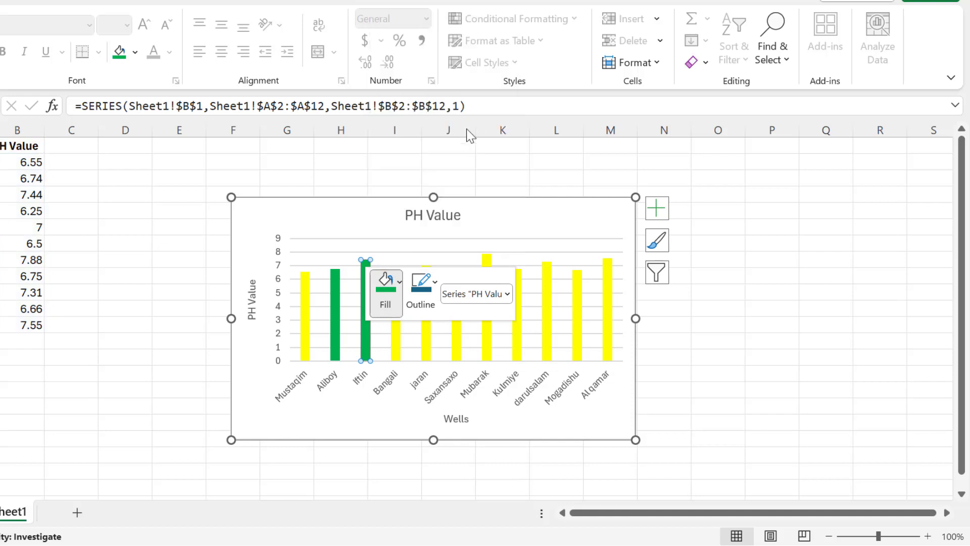
- Colour the Bangali bar blue and the Jaran bar orange
left_click(393, 333)
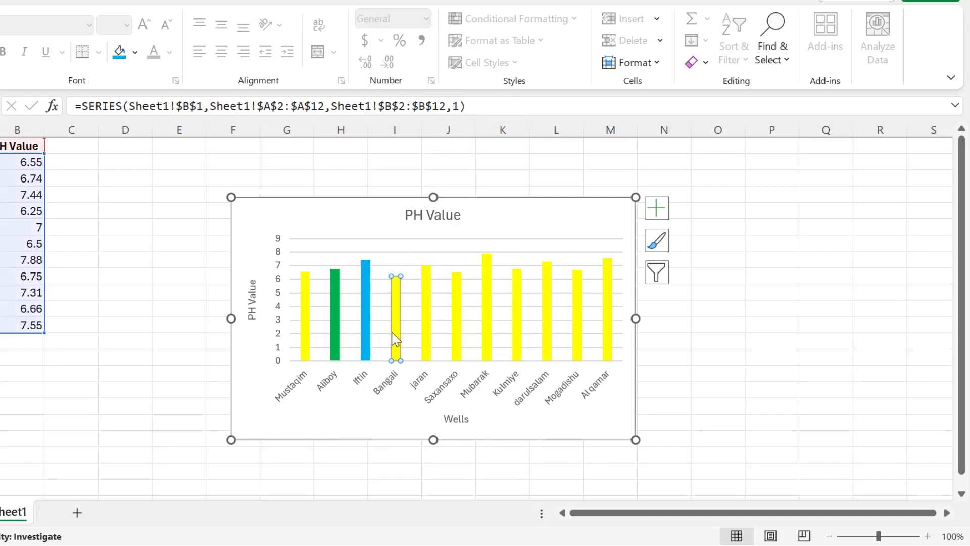
right_click(396, 337)
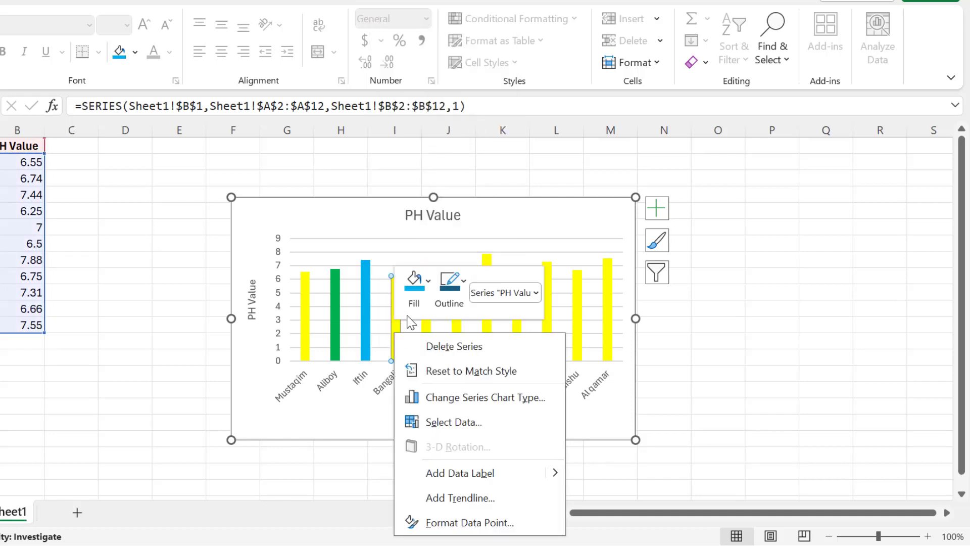
left_click(429, 282)
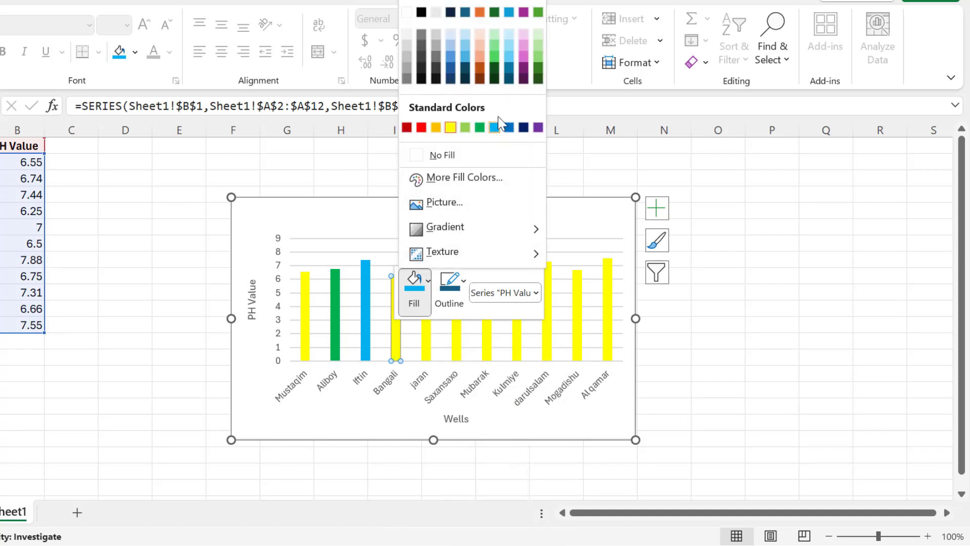
left_click(509, 127)
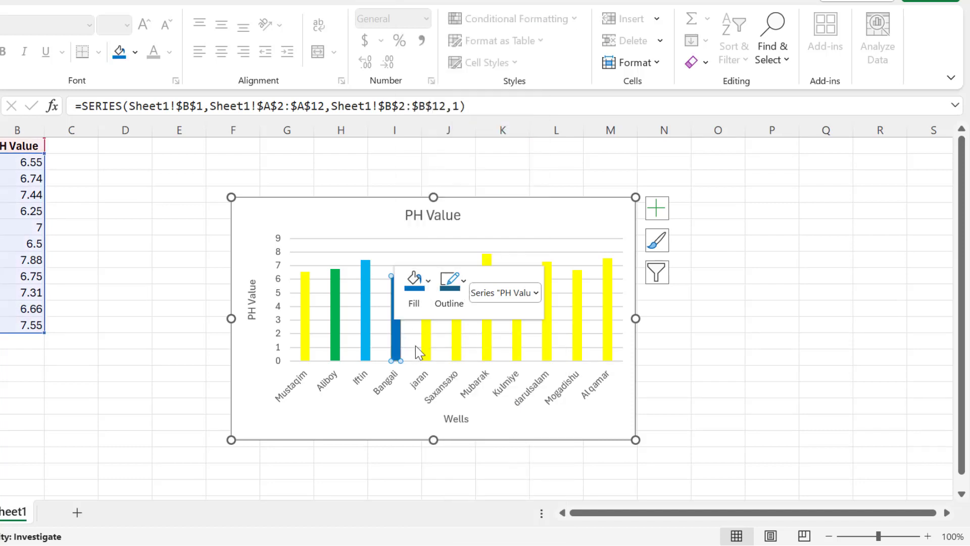
left_click(426, 342)
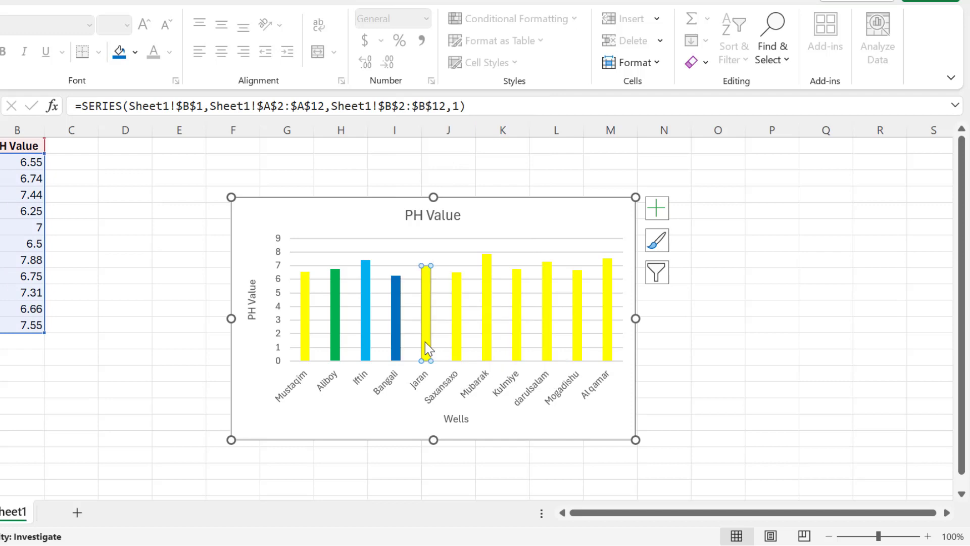
left_click(457, 341)
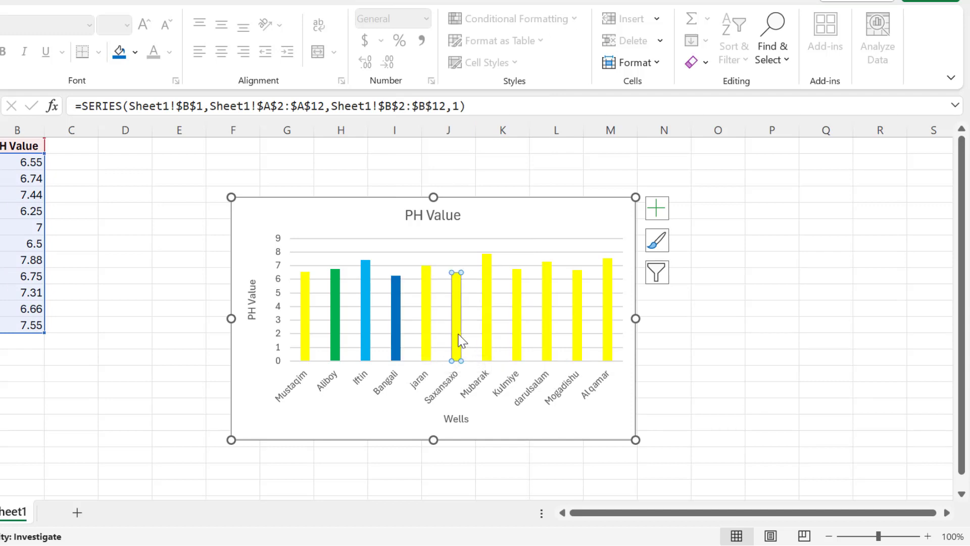
right_click(458, 341)
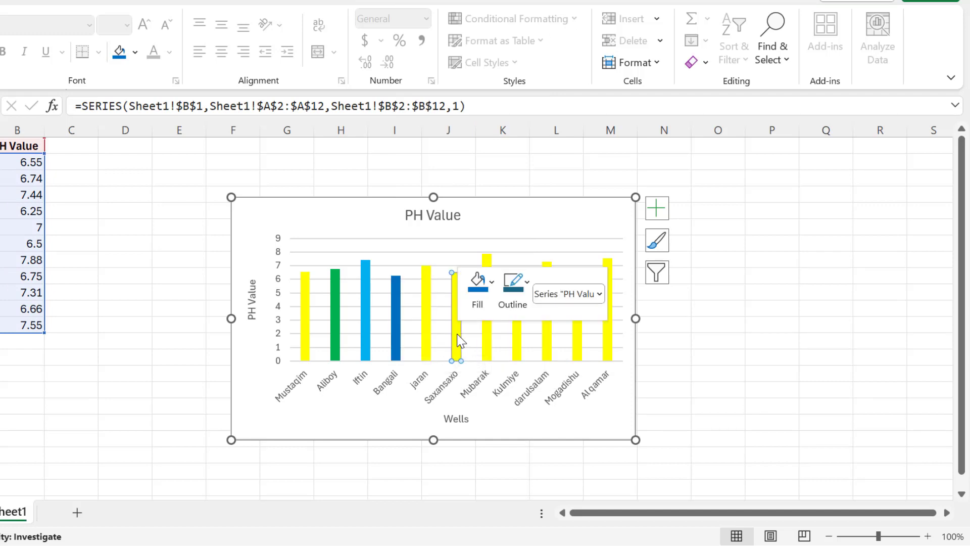
left_click(424, 332)
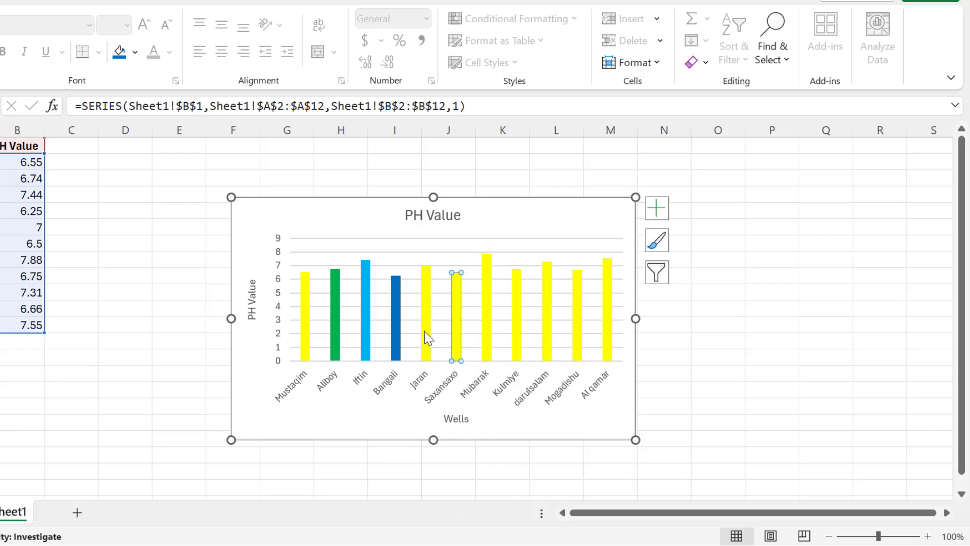
left_click(424, 331)
right_click(424, 332)
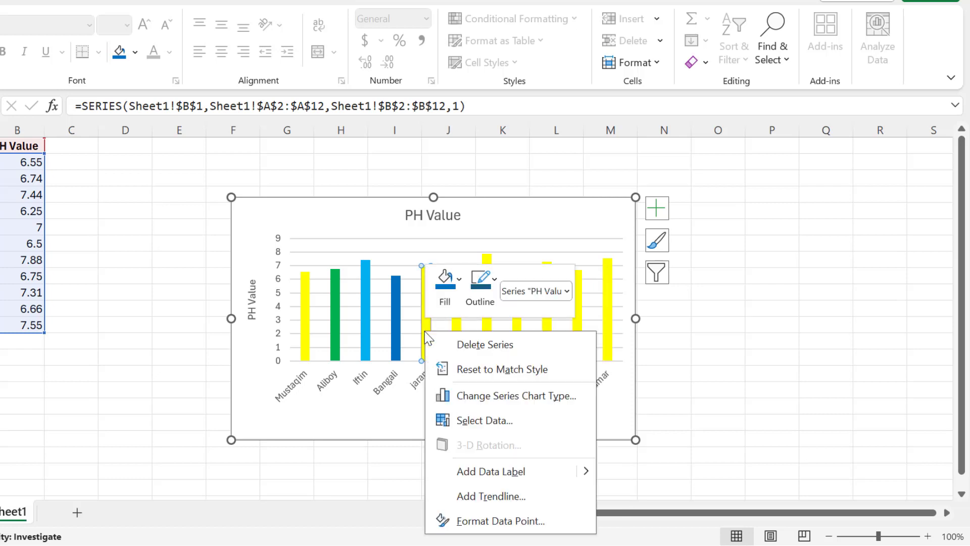
left_click(457, 279)
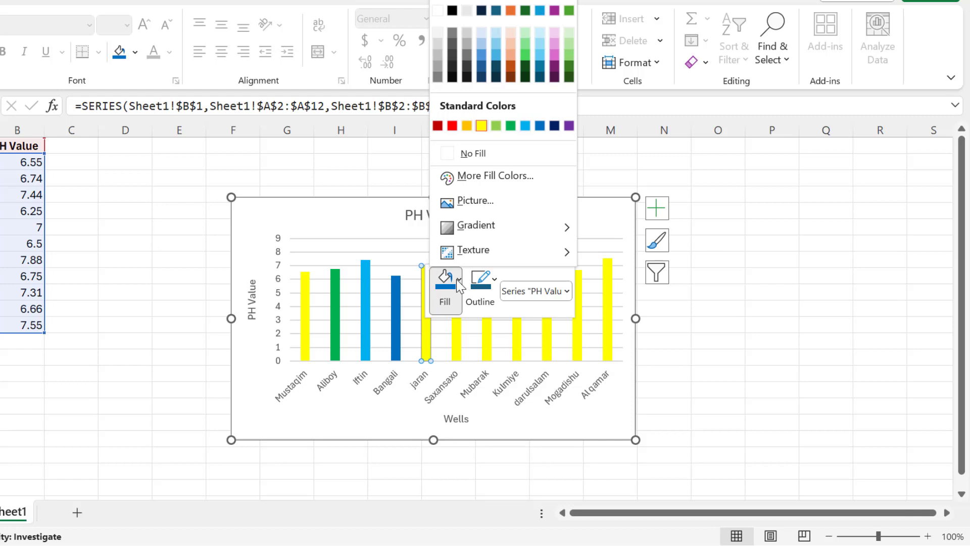
left_click(466, 125)
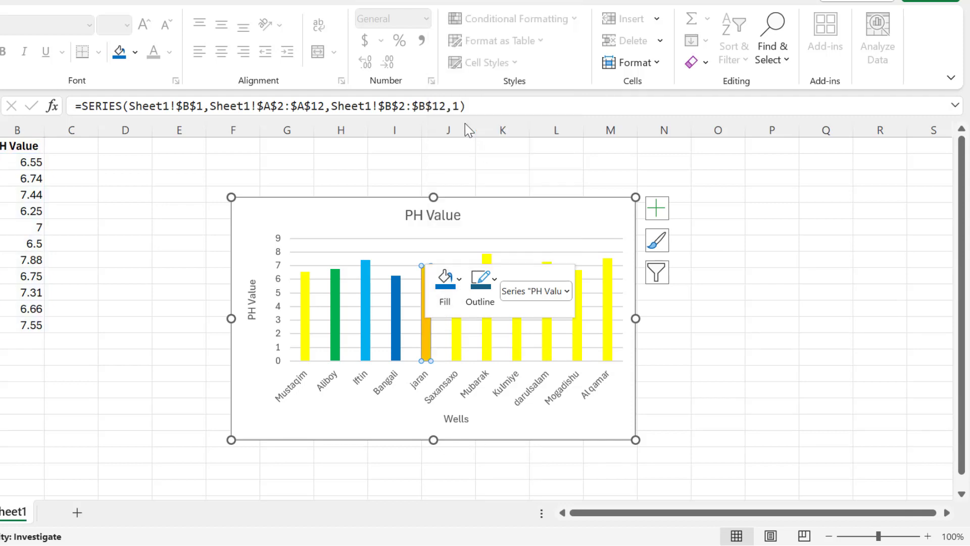
- Colour the Saxansaxo bar dark blue and the Mubarak bar grey
left_click(457, 332)
right_click(457, 332)
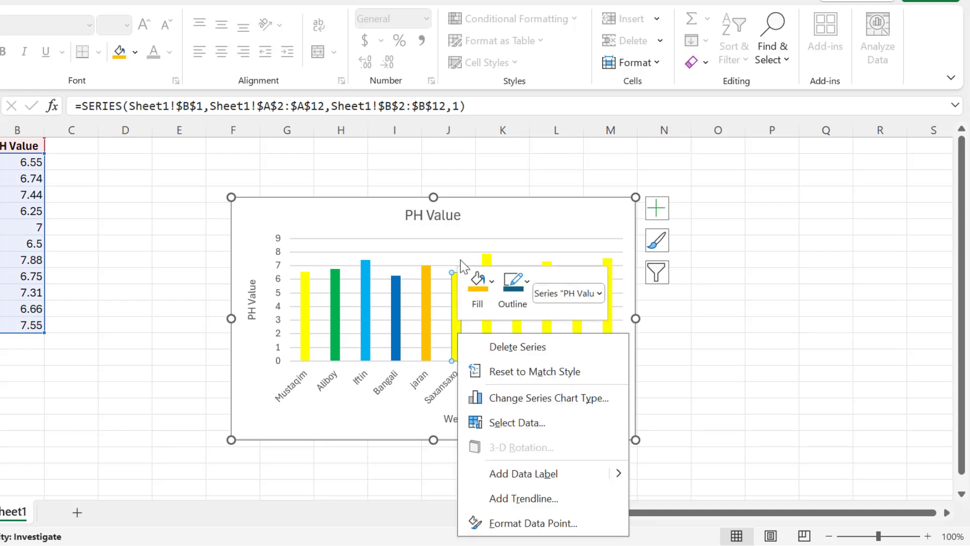
left_click(492, 286)
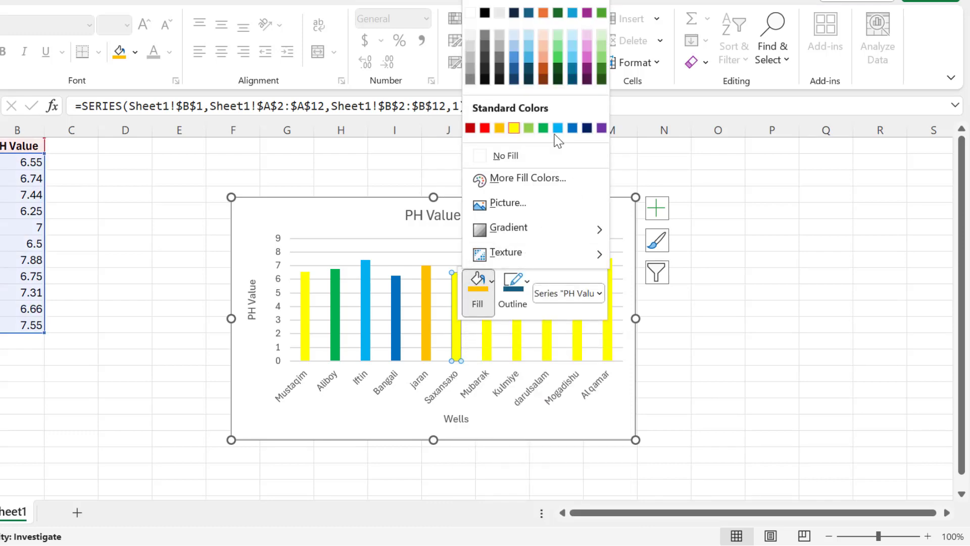
left_click(586, 128)
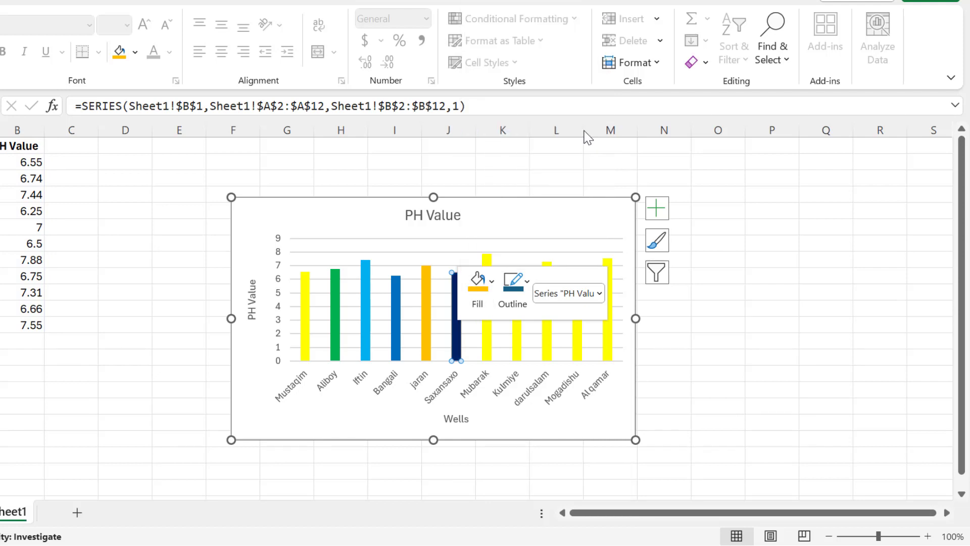
left_click(489, 347)
right_click(490, 347)
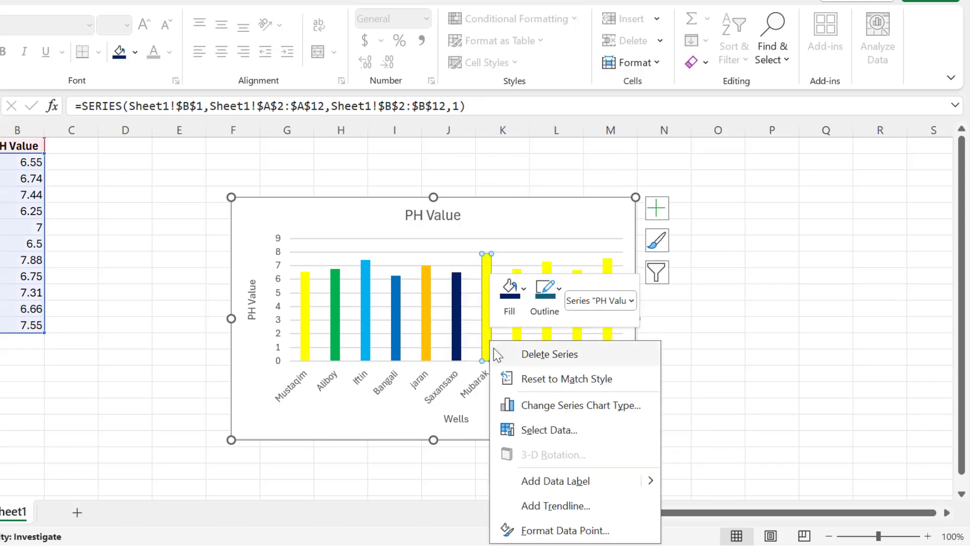
key("Escape")
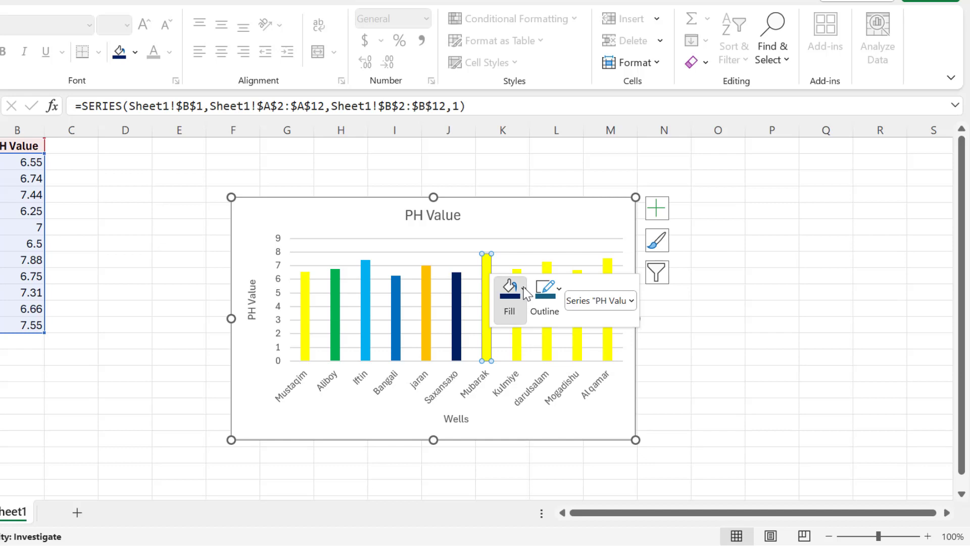
left_click(524, 290)
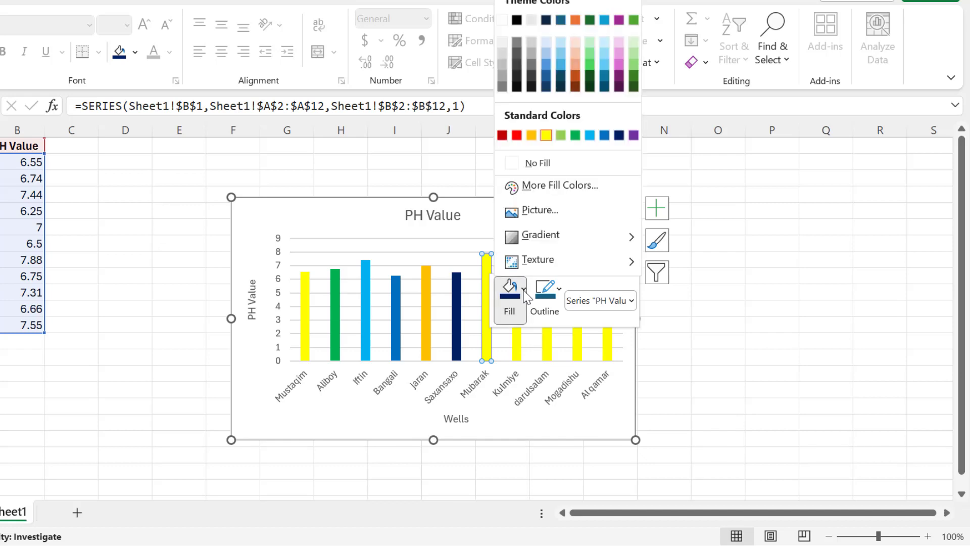
left_click(532, 66)
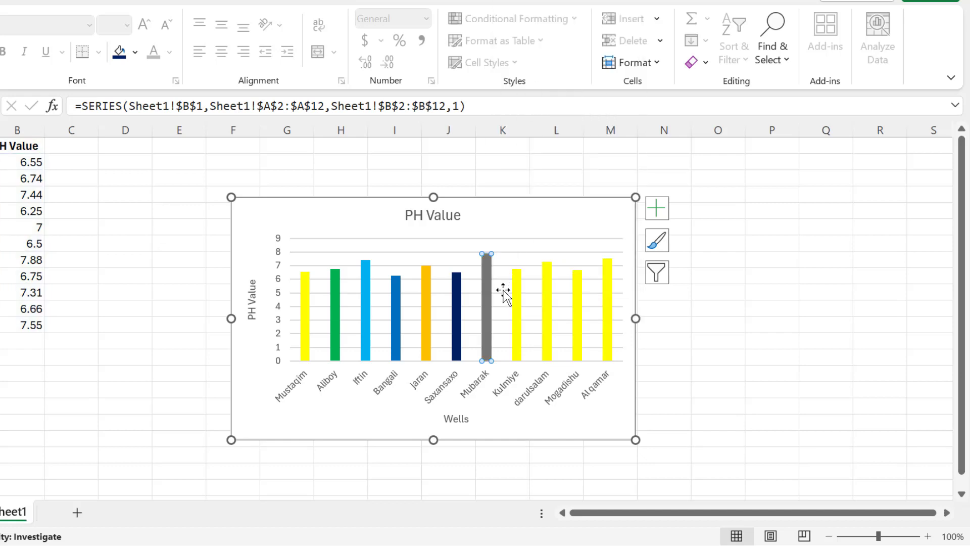
- Colour the Kulmiye bar light peach and the darulsalam bar green
left_click(517, 316)
left_click(518, 318)
right_click(520, 322)
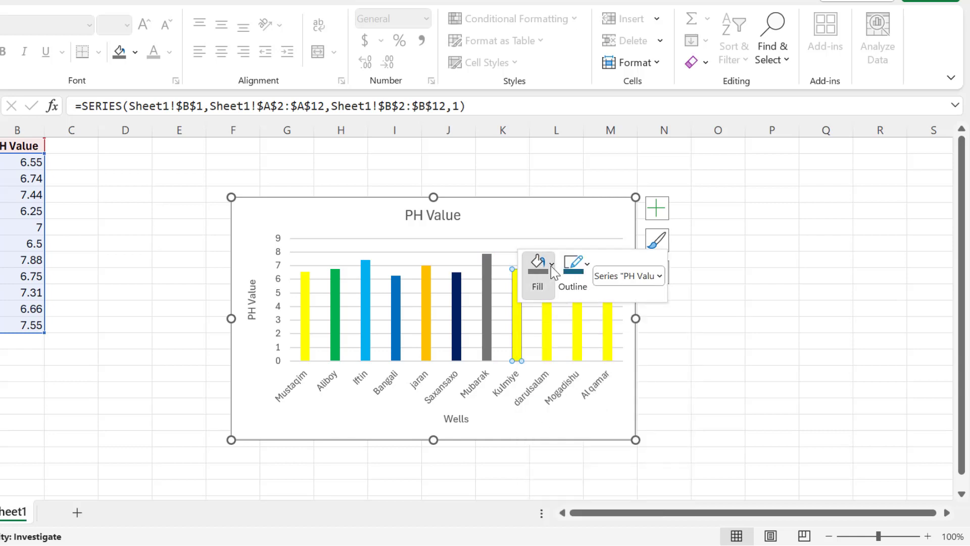
left_click(550, 266)
left_click(601, 32)
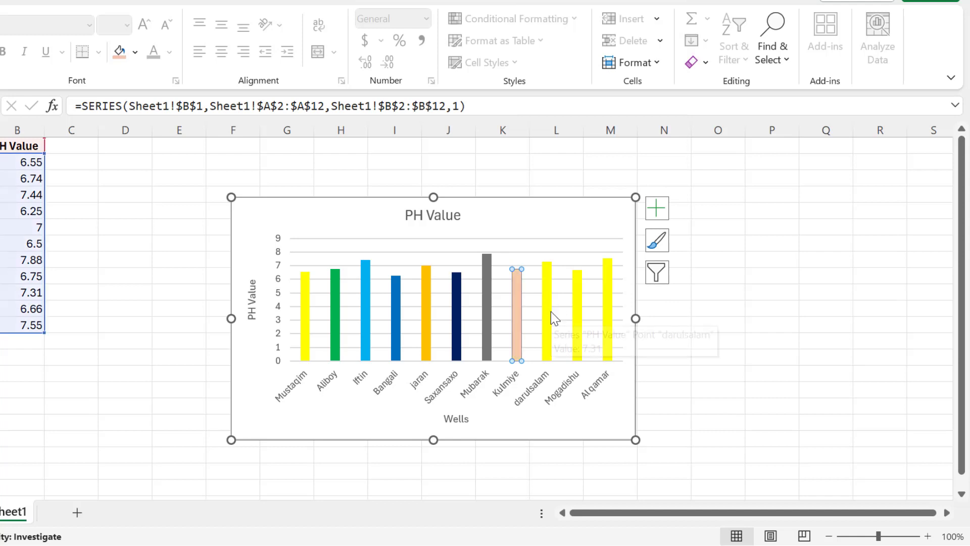
mouse_move(547, 318)
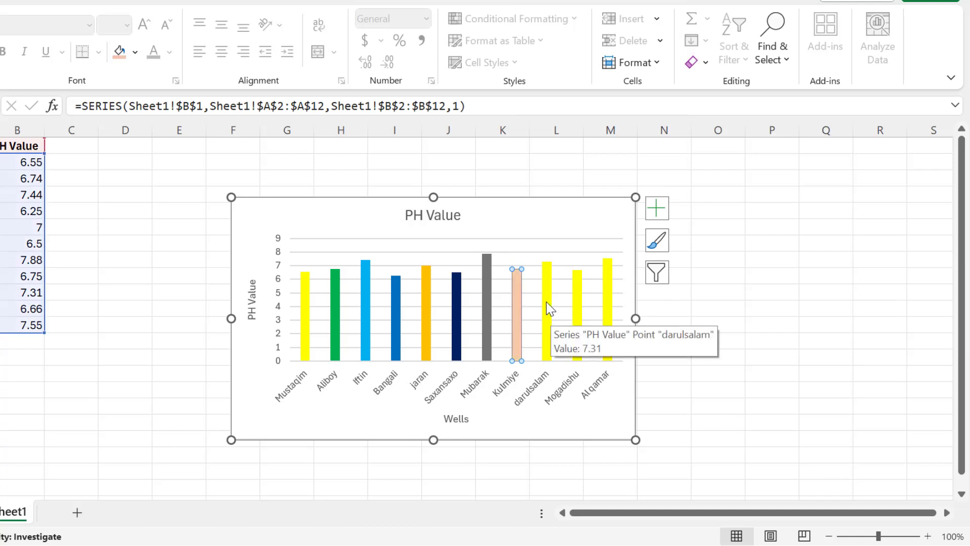
left_click(547, 302)
right_click(546, 301)
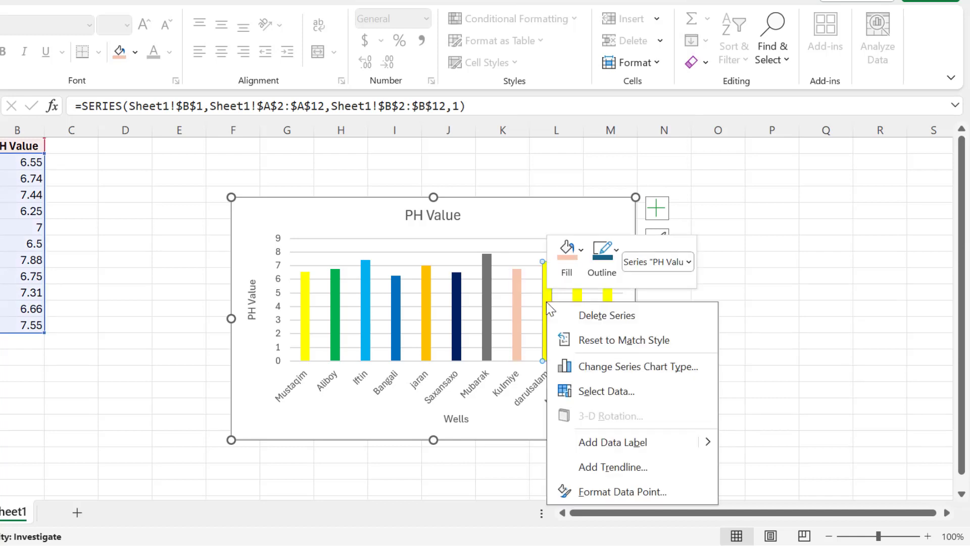
left_click(582, 254)
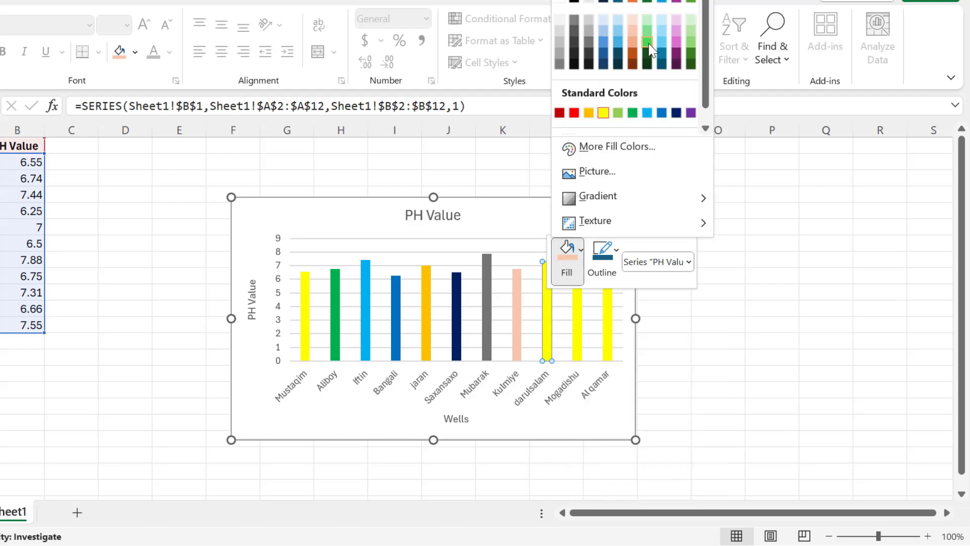
left_click(652, 50)
- Colour the Mogadishu bar light blue and the Al qamar bar pink
left_click(580, 334)
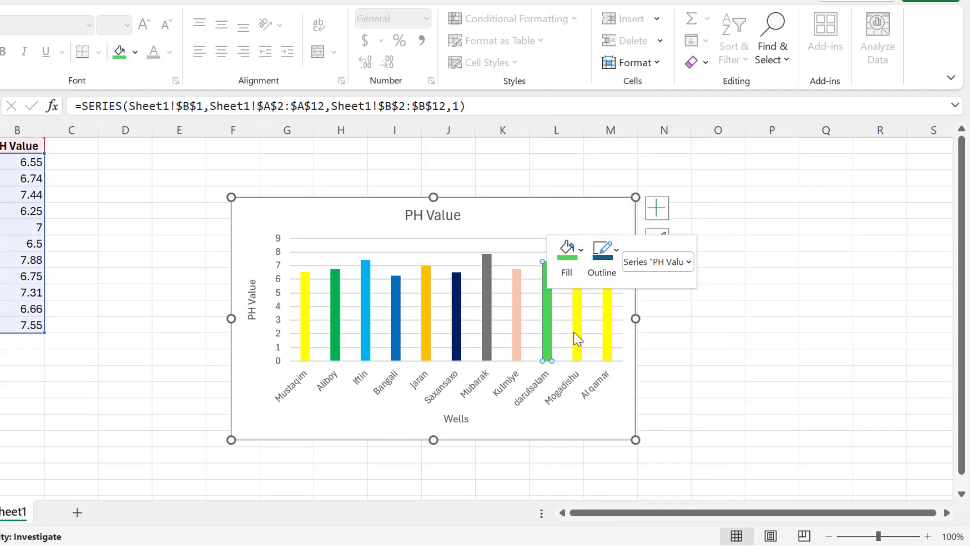
left_click(577, 337)
right_click(578, 338)
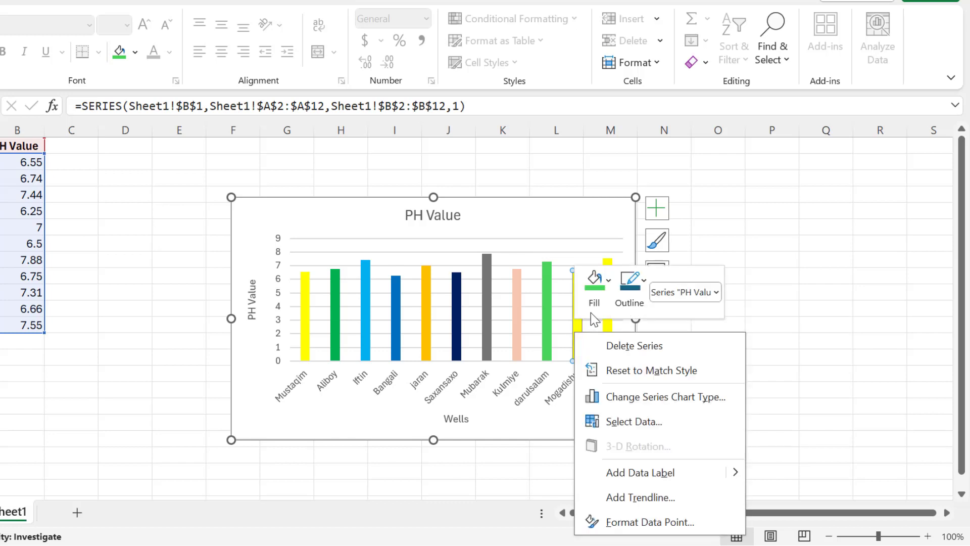
left_click(608, 281)
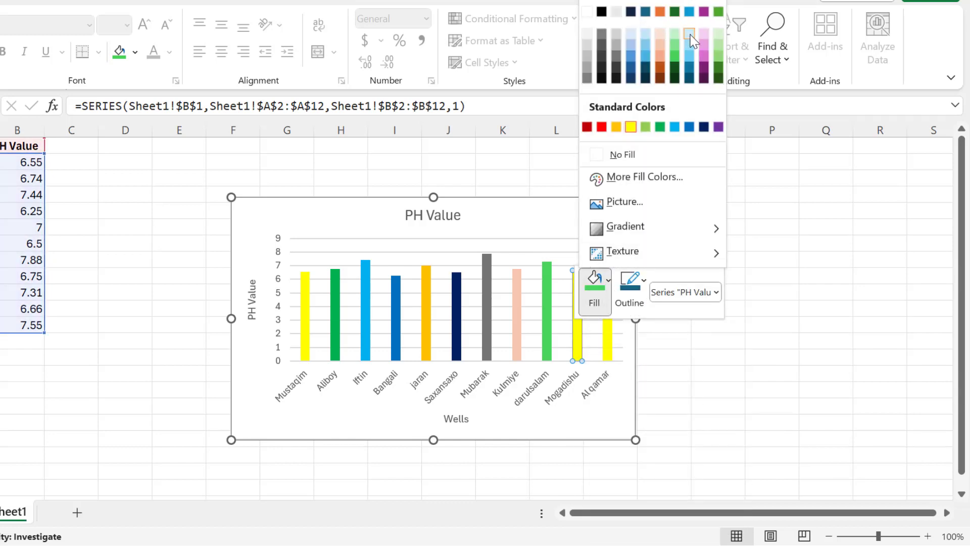
left_click(689, 33)
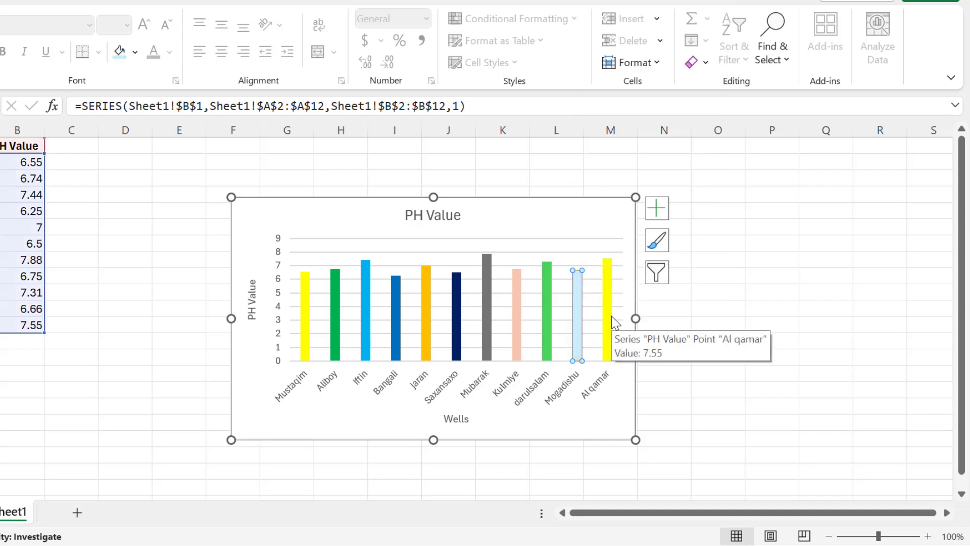
left_click(611, 316)
right_click(612, 316)
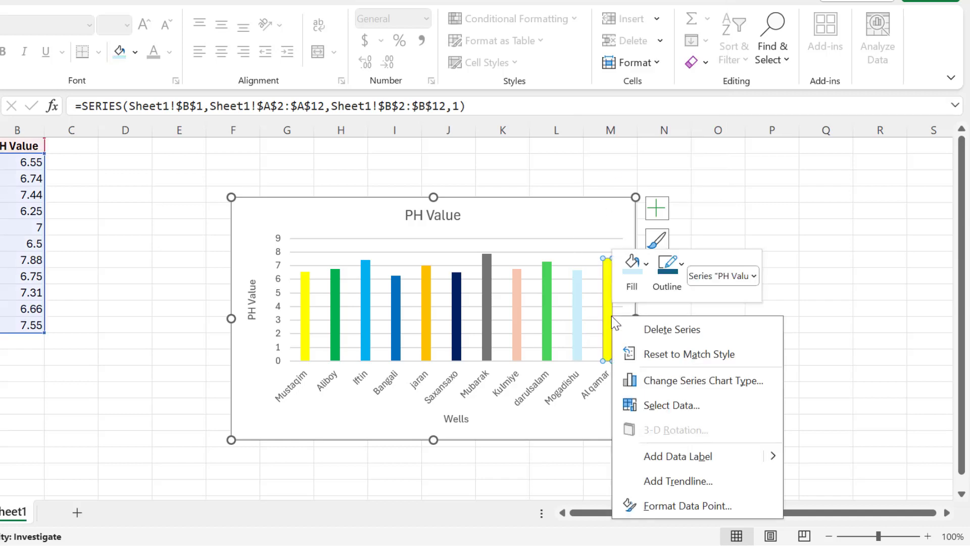
left_click(647, 266)
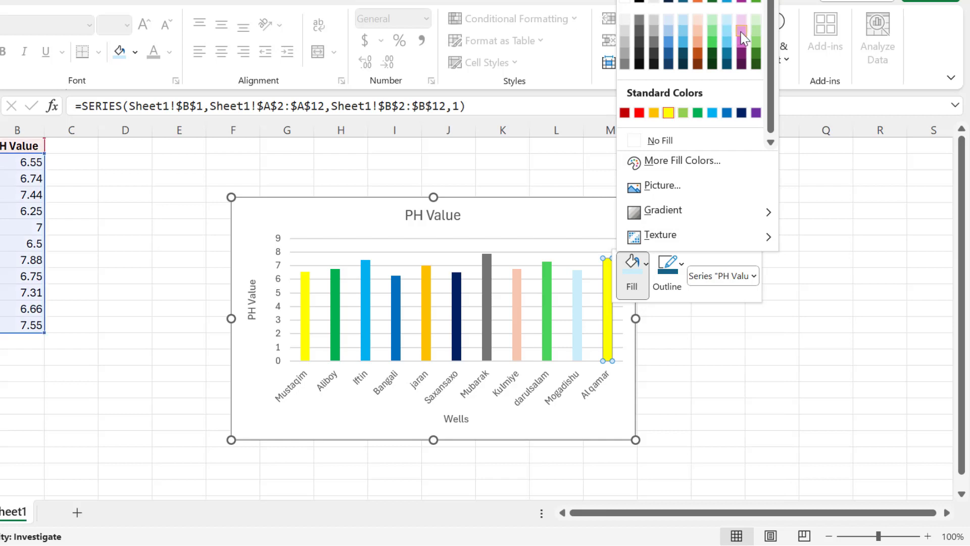
key("Escape")
left_click(753, 233)
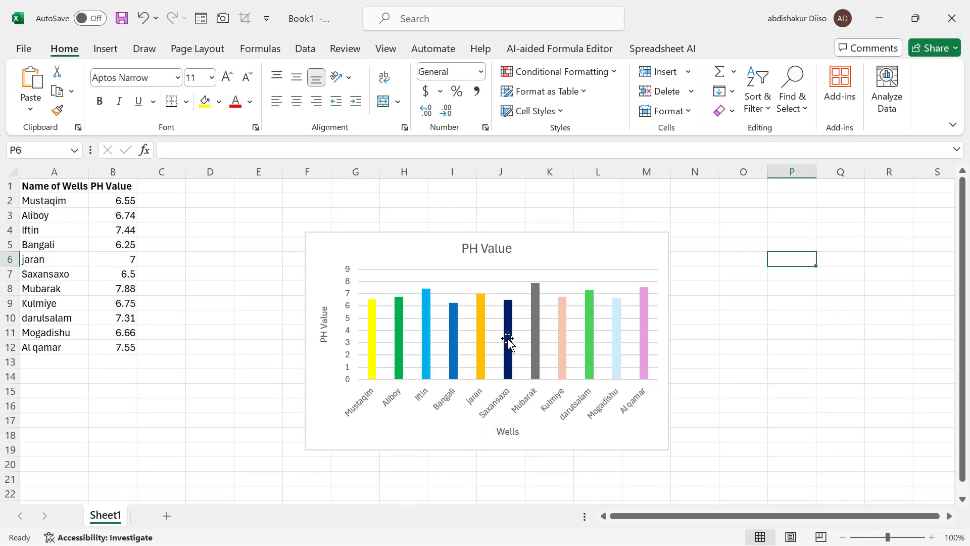
- Add data labels showing each bar's pH value, from 6.25 to 7.88
left_click(373, 305)
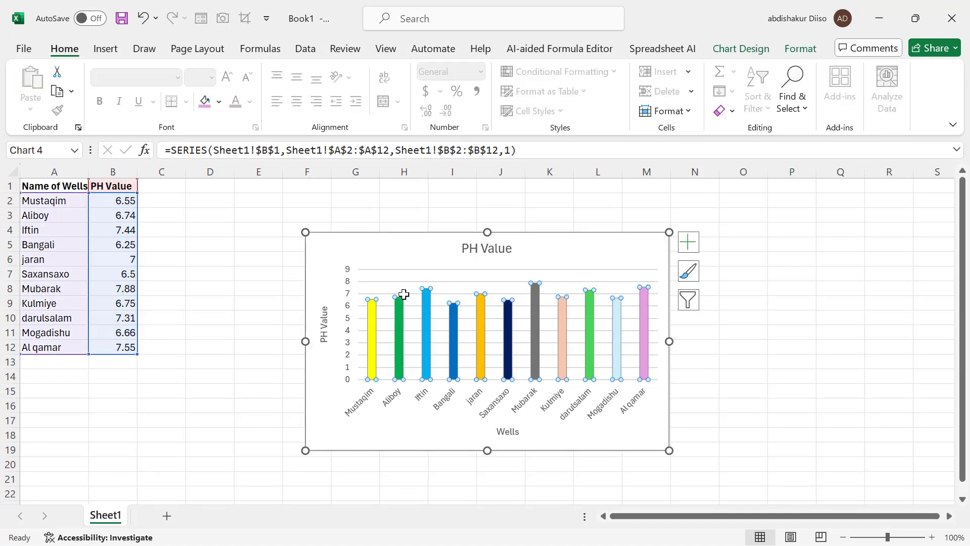
left_click(690, 243)
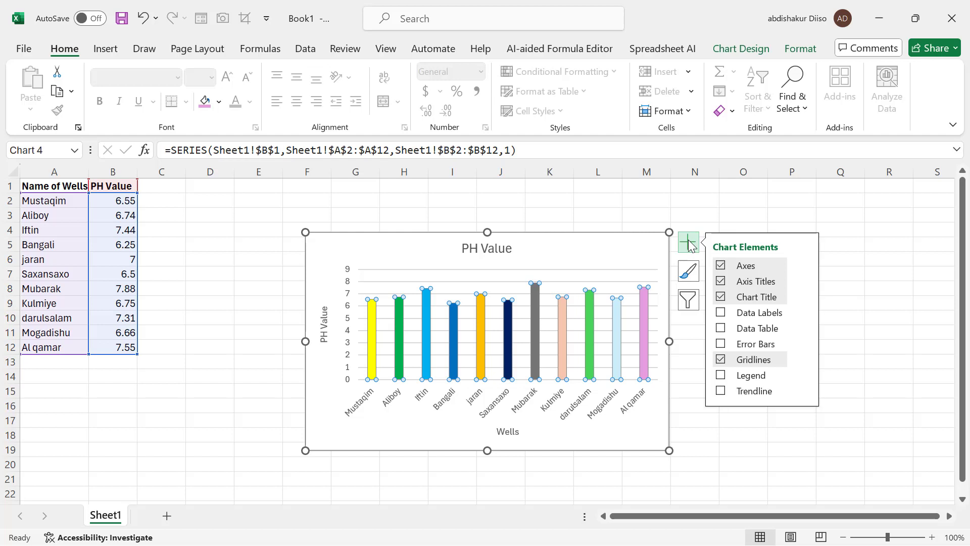
left_click(721, 313)
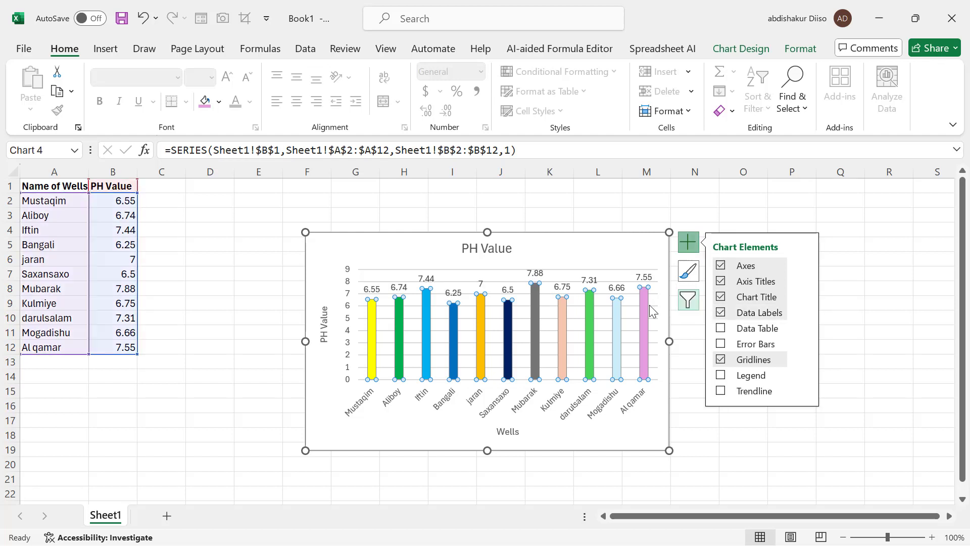
left_click(217, 360)
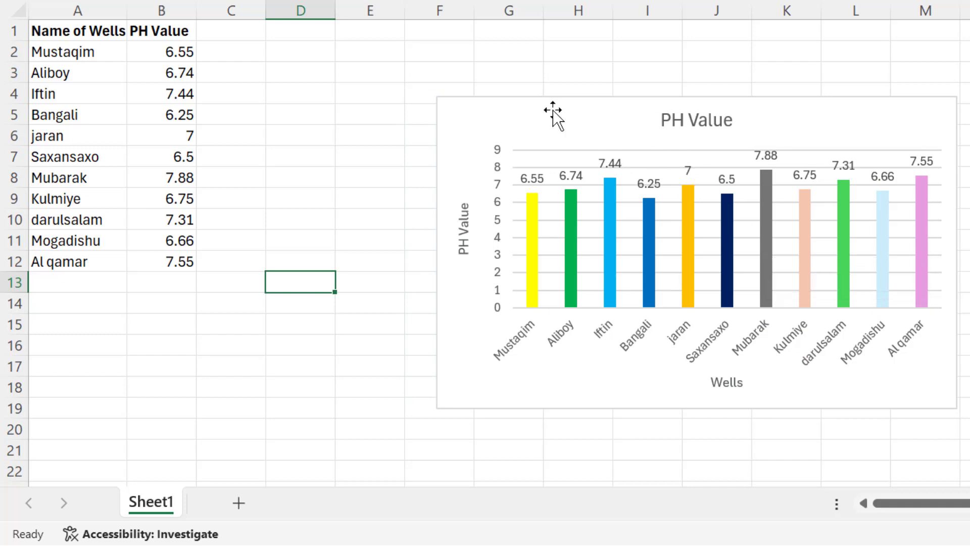
- Select the finished pH chart in Excel to copy it
left_click(540, 115)
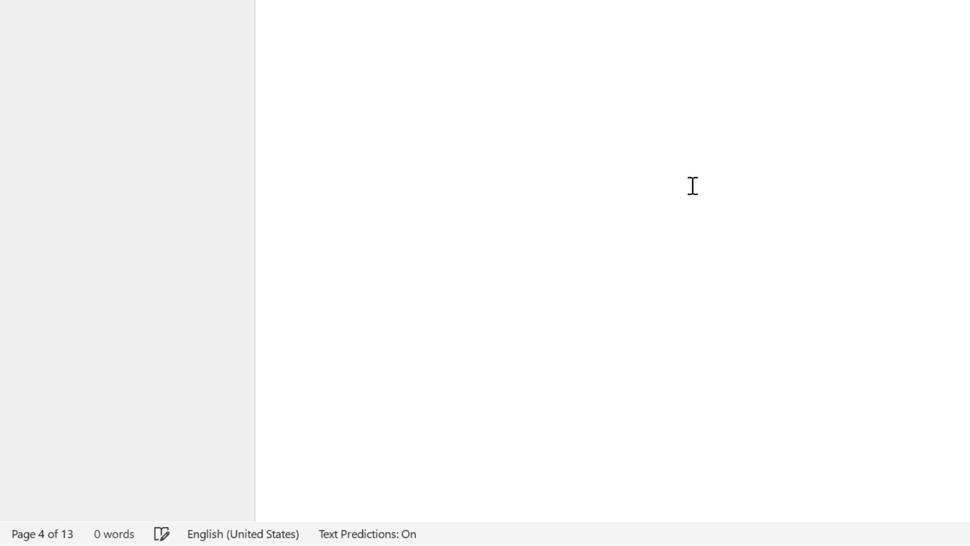
- Paste the pH chart into the Word page and widen it across the page
key("ctrl+v")
left_click(641, 143)
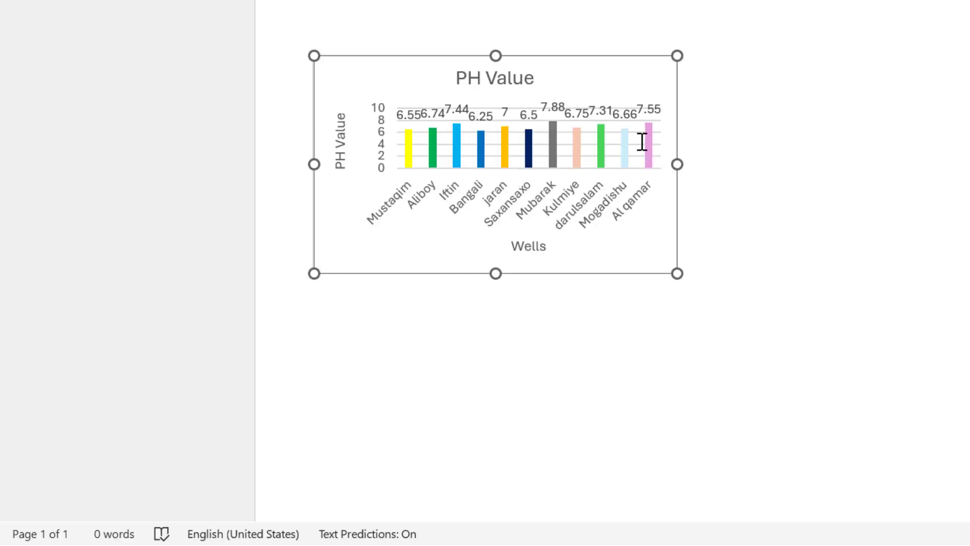
mouse_move(418, 78)
left_mouse_down()
mouse_move(521, 104)
mouse_move(606, 85)
left_mouse_up()
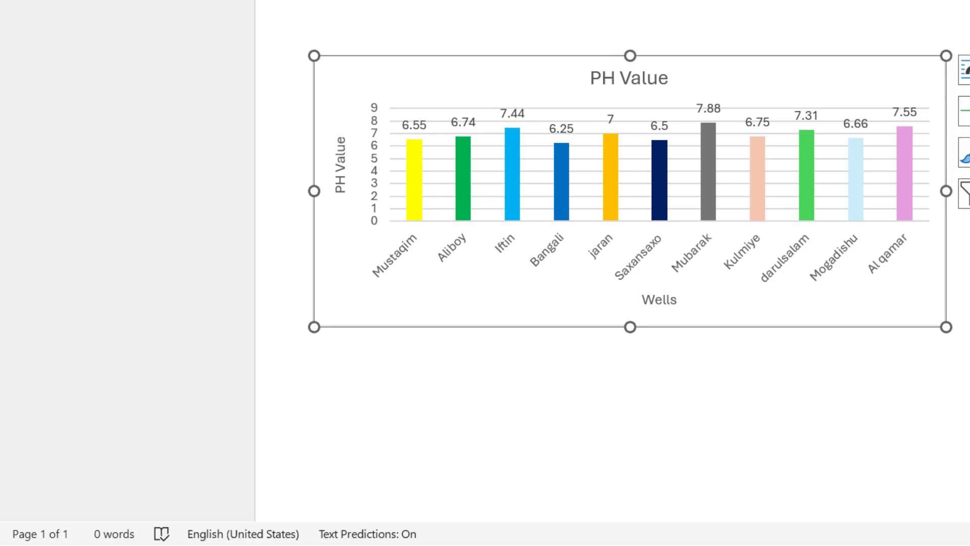
left_click(946, 318)
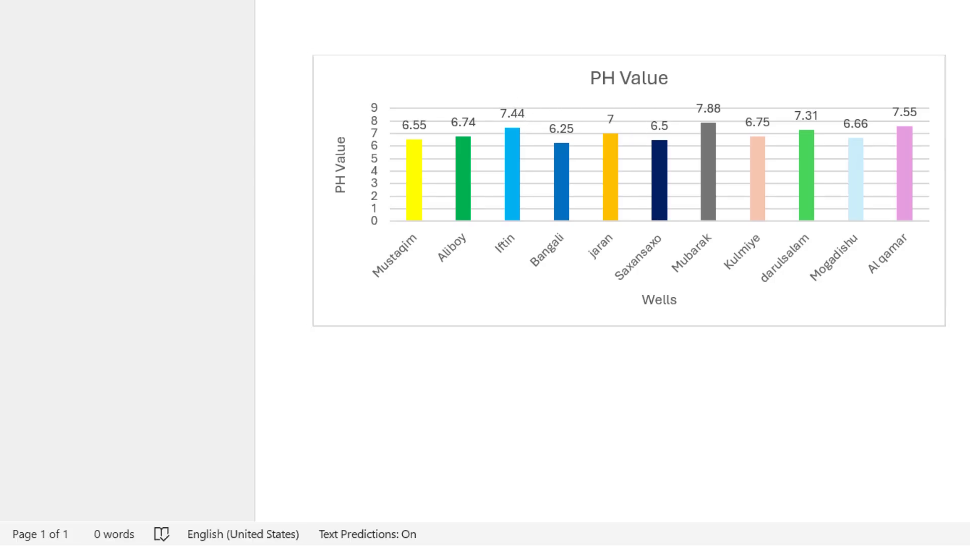